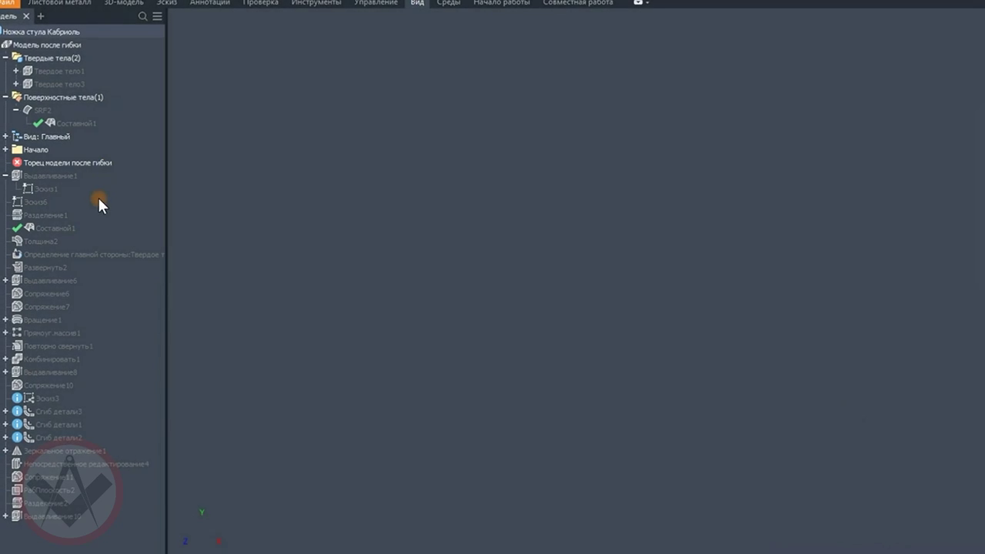
Re-confirm the tapered leg extrusion (Extrude1) and its slanted split (Split1)
{"action": "left_click", "coordinate": [55, 189]}
{"action": "double_click", "coordinate": [66, 178]}
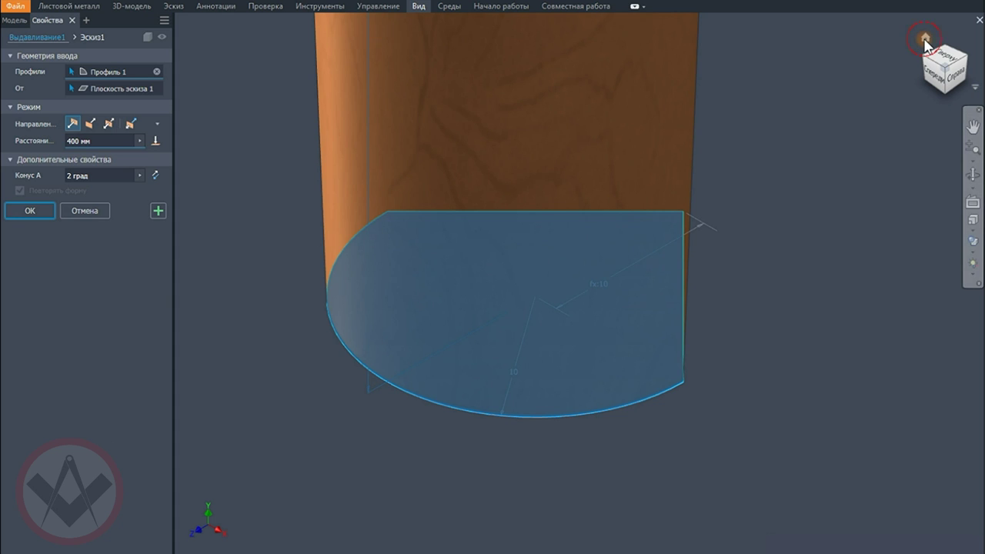
{"action": "left_click", "coordinate": [38, 211]}
{"action": "left_click", "coordinate": [60, 215]}
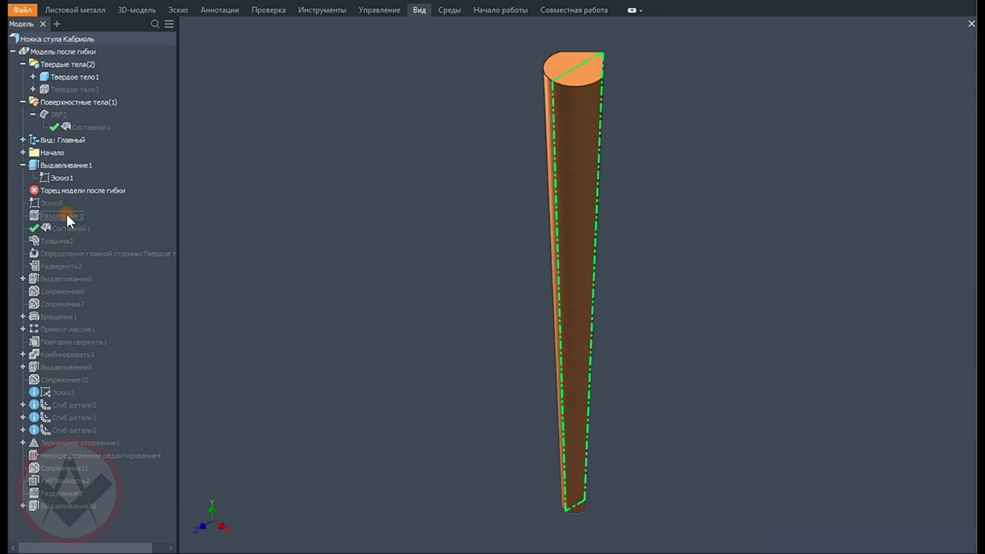
{"action": "double_click", "coordinate": [62, 216]}
{"action": "left_click", "coordinate": [33, 148]}
Rebuild Composite1 on the leg face and thicken it by 1 mm with Thicken2
{"action": "middle_click_drag", "start_coordinate": [780, 277], "coordinate": [919, 254], "text": "shift"}
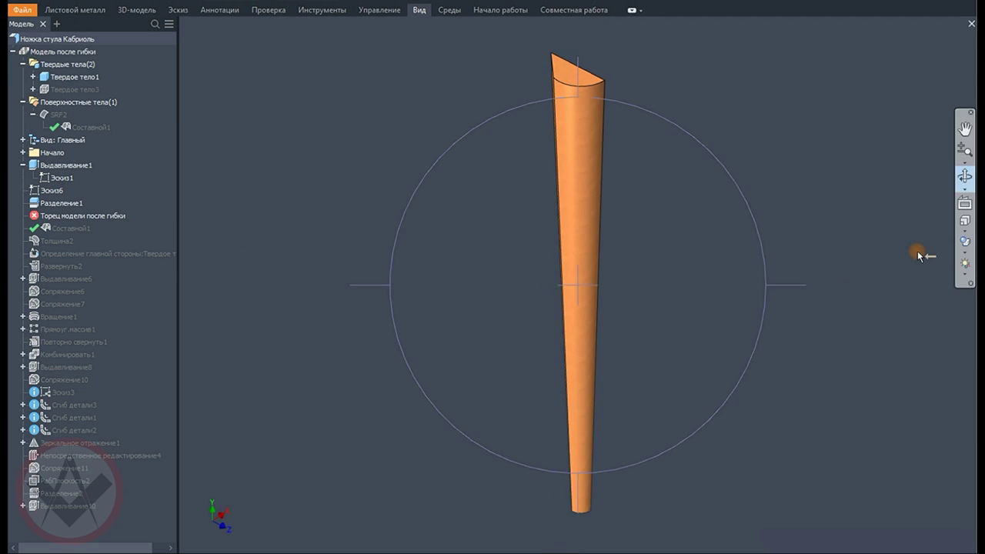
{"action": "double_click", "coordinate": [83, 228]}
{"action": "left_click", "coordinate": [581, 115]}
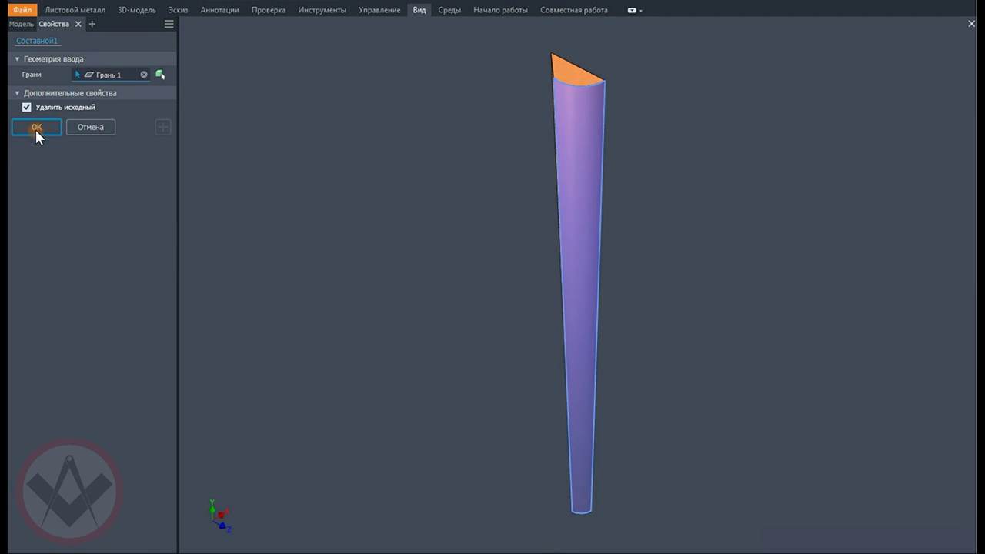
{"action": "left_click", "coordinate": [35, 130]}
{"action": "scroll", "coordinate": [585, 53], "scroll_direction": "up", "scroll_amount": 5}
{"action": "double_click", "coordinate": [65, 240]}
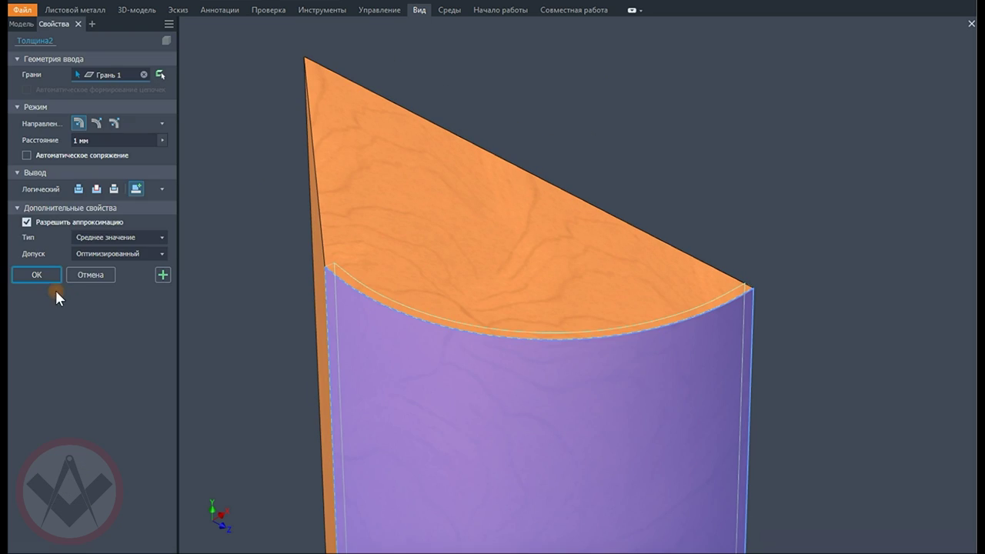
{"action": "left_click", "coordinate": [31, 275]}
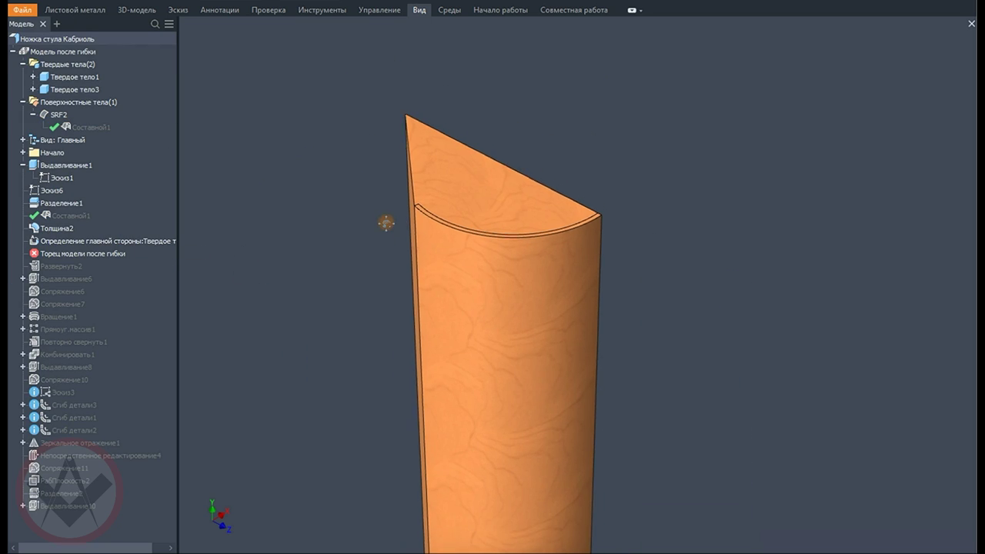
Unfold the curved leg face flat and extrude Sketch12 as a 2 mm raised panel
{"action": "double_click", "coordinate": [76, 261]}
{"action": "left_click", "coordinate": [754, 198]}
{"action": "key", "text": "Page_Up"}
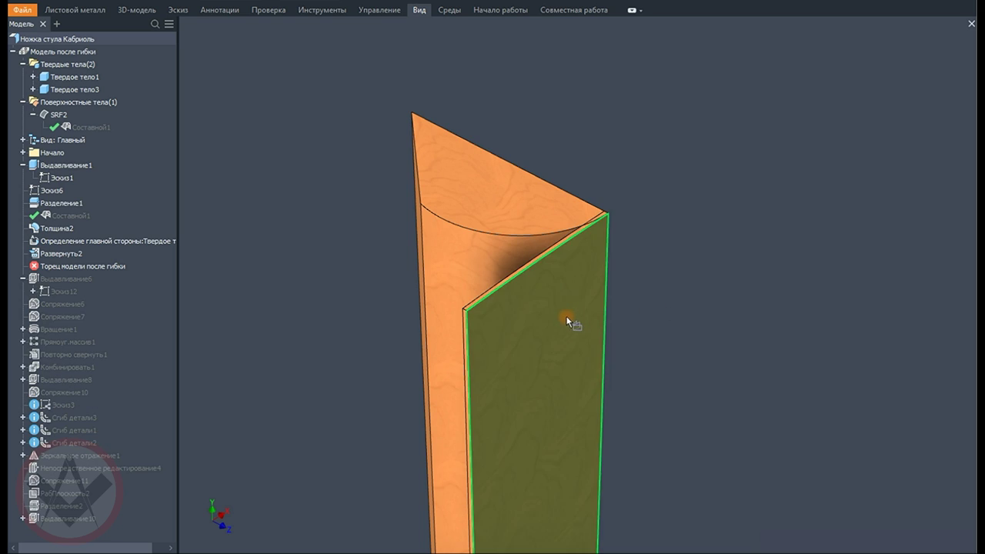
{"action": "left_click", "coordinate": [568, 318]}
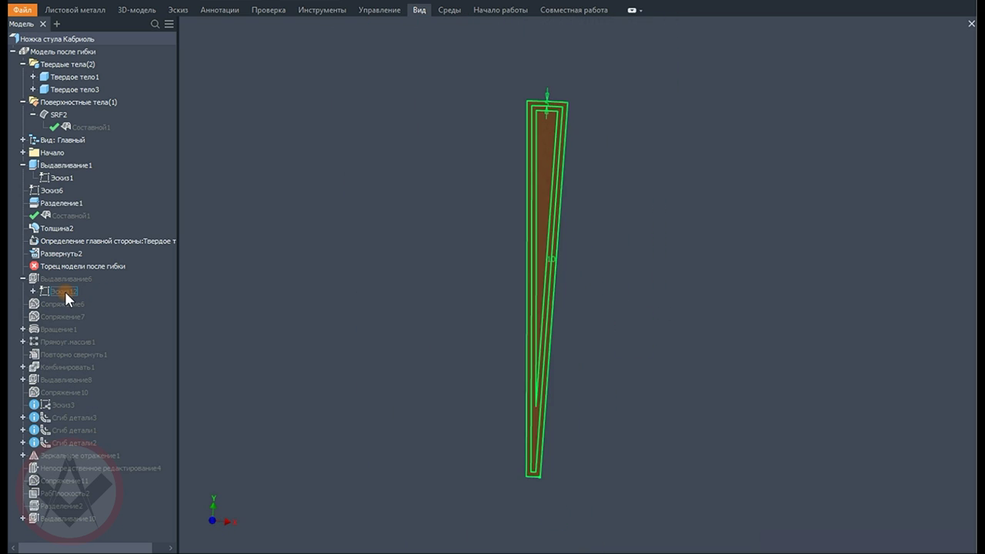
{"action": "double_click", "coordinate": [65, 291]}
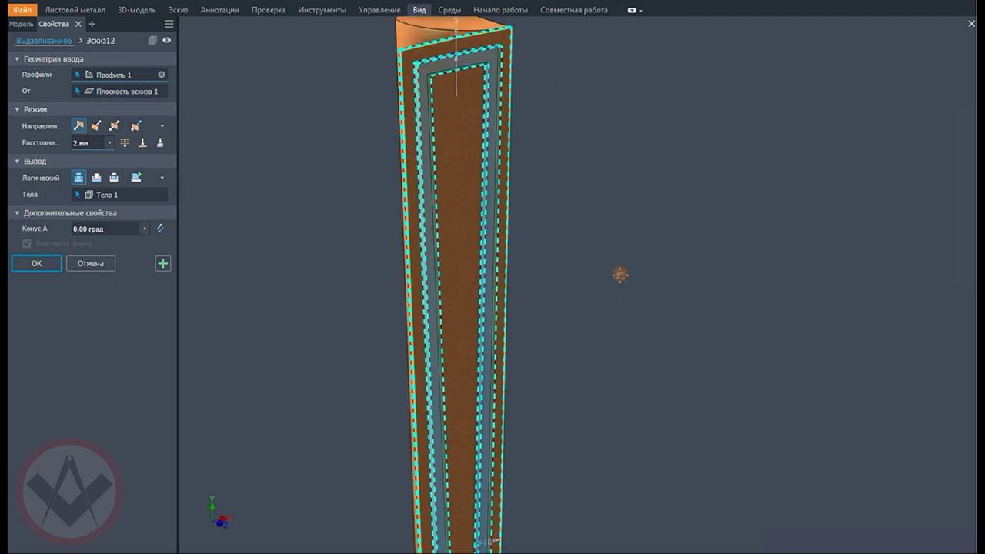
{"action": "left_click", "coordinate": [36, 263]}
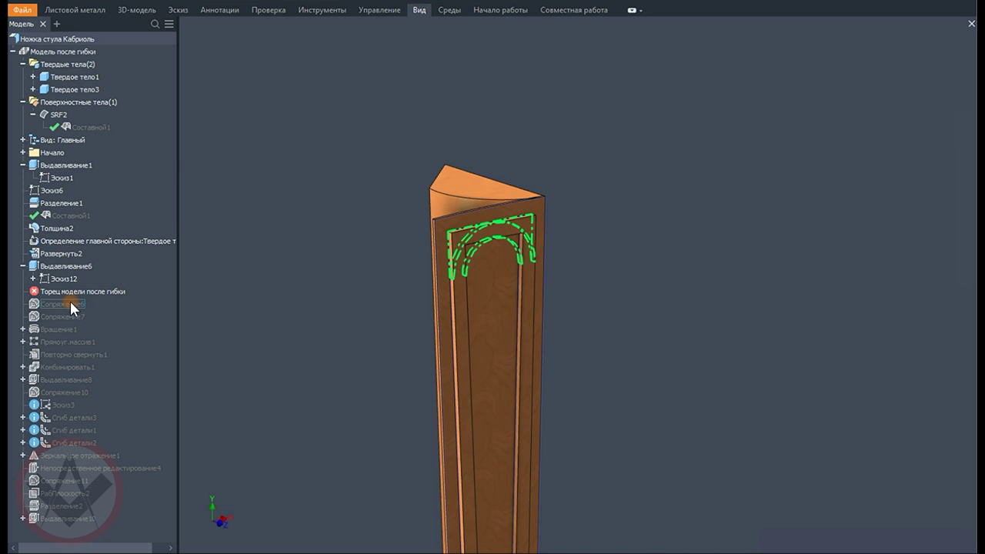
{"action": "middle_click_drag", "start_coordinate": [321, 270], "coordinate": [346, 333], "text": "shift"}
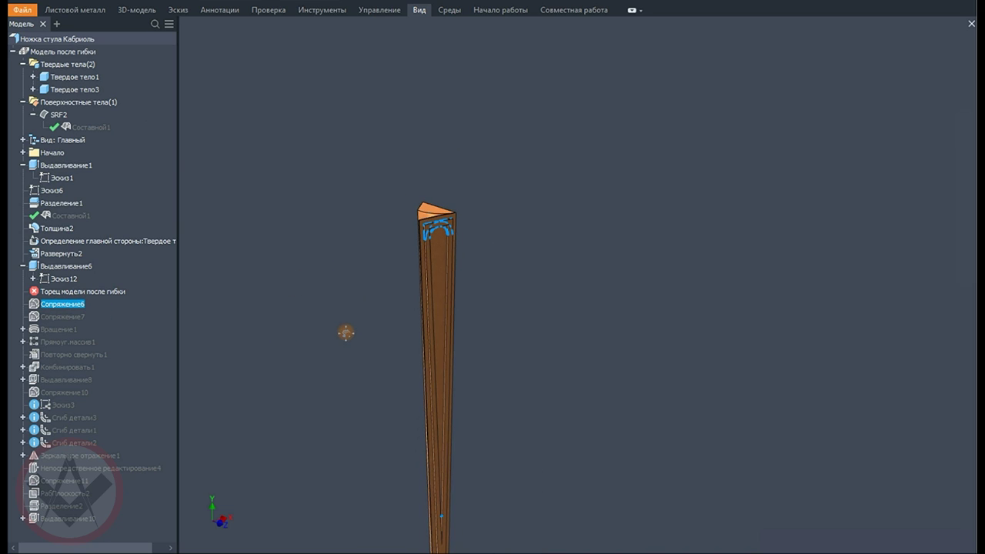
Round the arched frame's edges with Fillet6 and Fillet7
{"action": "left_click_drag", "start_coordinate": [86, 303], "coordinate": [83, 308]}
{"action": "double_click", "coordinate": [77, 292]}
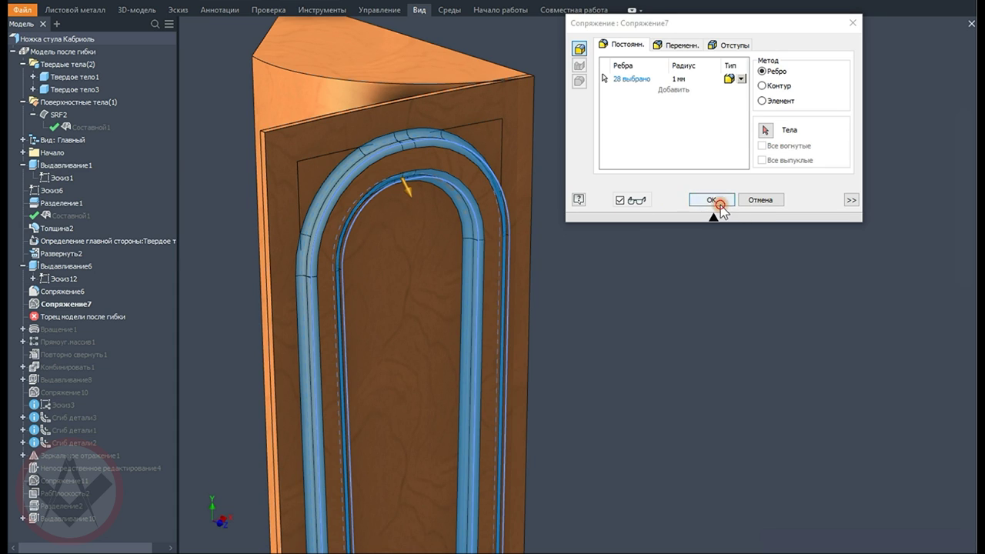
{"action": "left_click", "coordinate": [713, 202]}
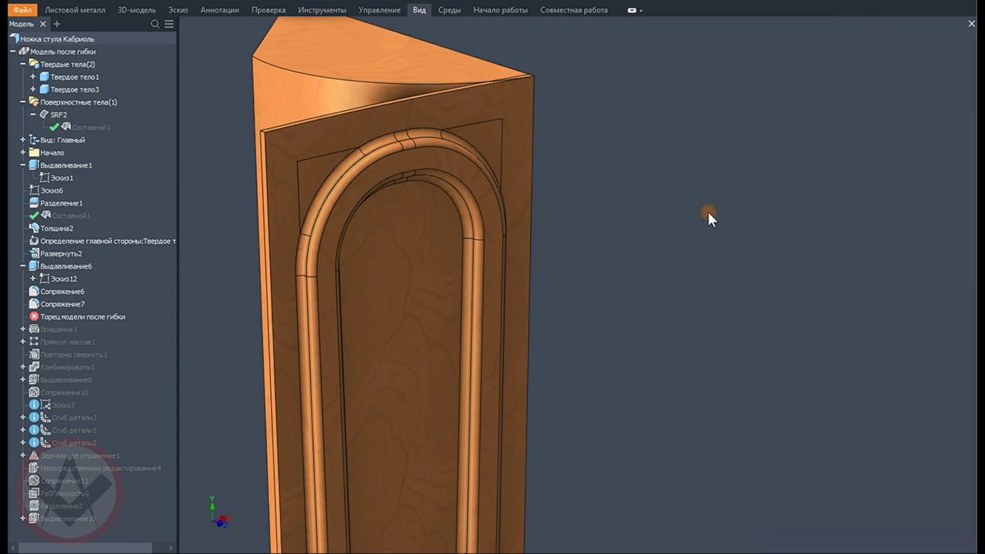
{"action": "scroll", "coordinate": [634, 346], "scroll_direction": "up", "scroll_amount": 3}
{"action": "scroll", "coordinate": [591, 330], "scroll_direction": "up", "scroll_amount": 2}
Revolve a bead and repeat it along the leg edge with Rectangular Pattern1
{"action": "middle_click_drag", "start_coordinate": [577, 329], "coordinate": [705, 331]}
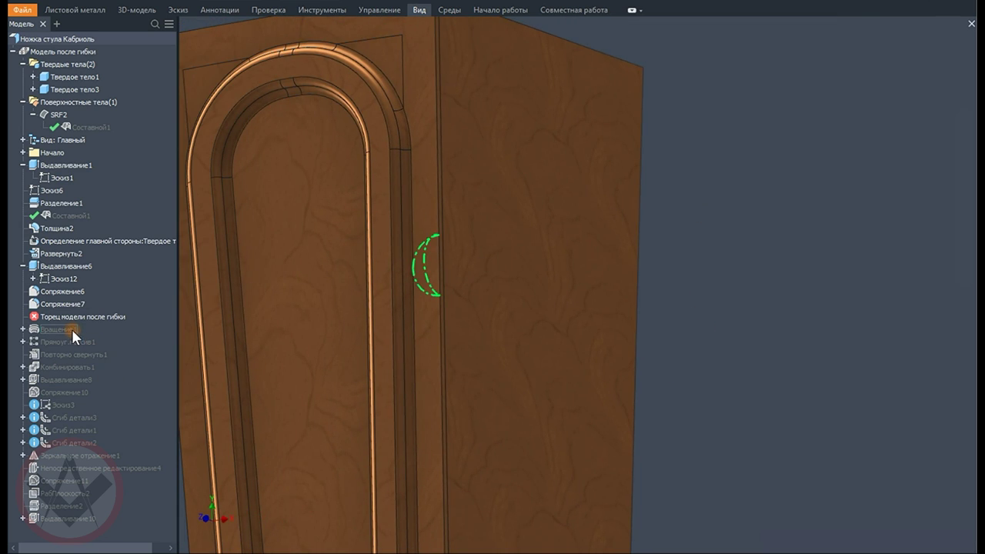
{"action": "double_click", "coordinate": [73, 341]}
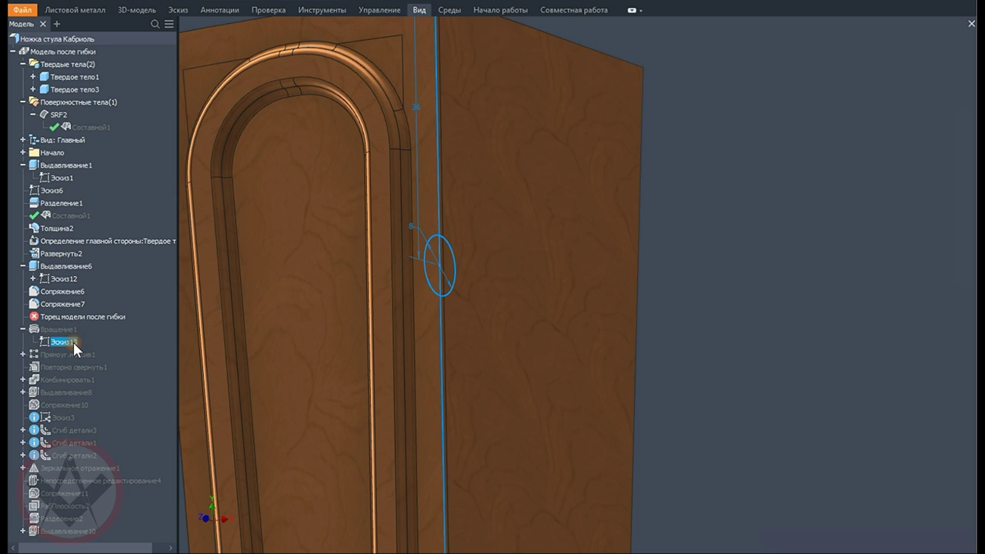
{"action": "left_click", "coordinate": [38, 248]}
{"action": "double_click", "coordinate": [90, 356]}
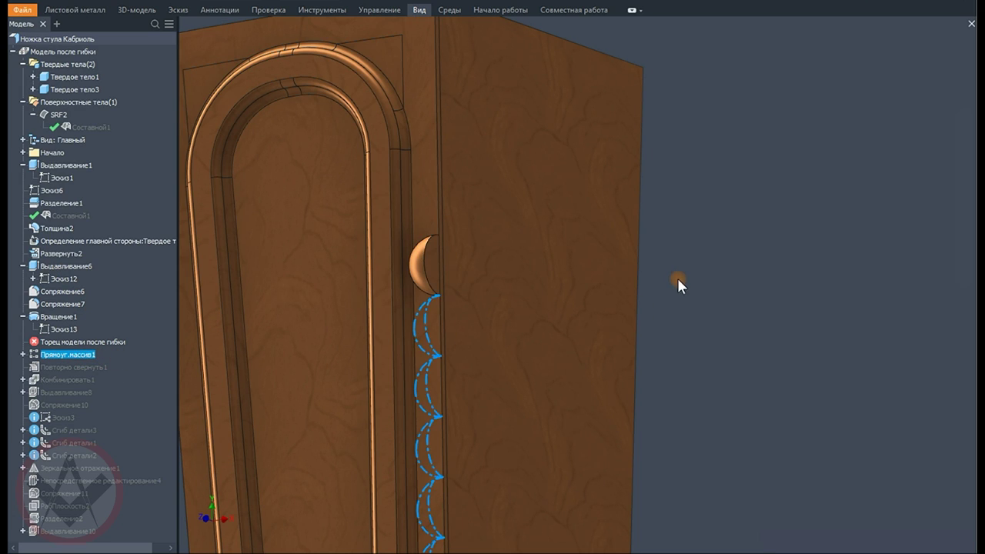
{"action": "scroll", "coordinate": [677, 278], "scroll_direction": "down", "scroll_amount": 5}
{"action": "left_click", "coordinate": [286, 197]}
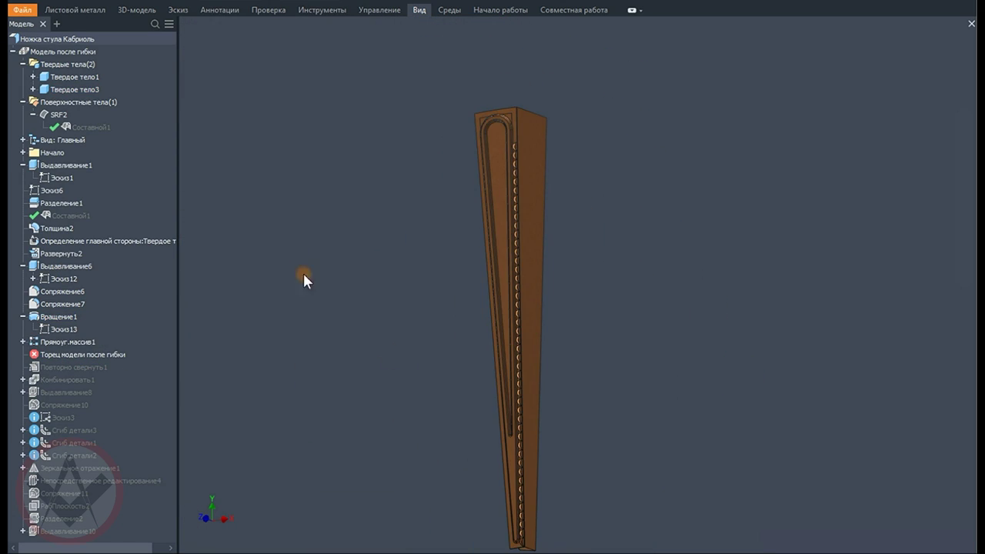
{"action": "middle_click_drag", "start_coordinate": [303, 279], "coordinate": [587, 472], "text": "shift"}
{"action": "scroll", "coordinate": [439, 348], "scroll_direction": "up", "scroll_amount": 5}
{"action": "scroll", "coordinate": [462, 358], "scroll_direction": "down", "scroll_amount": 2}
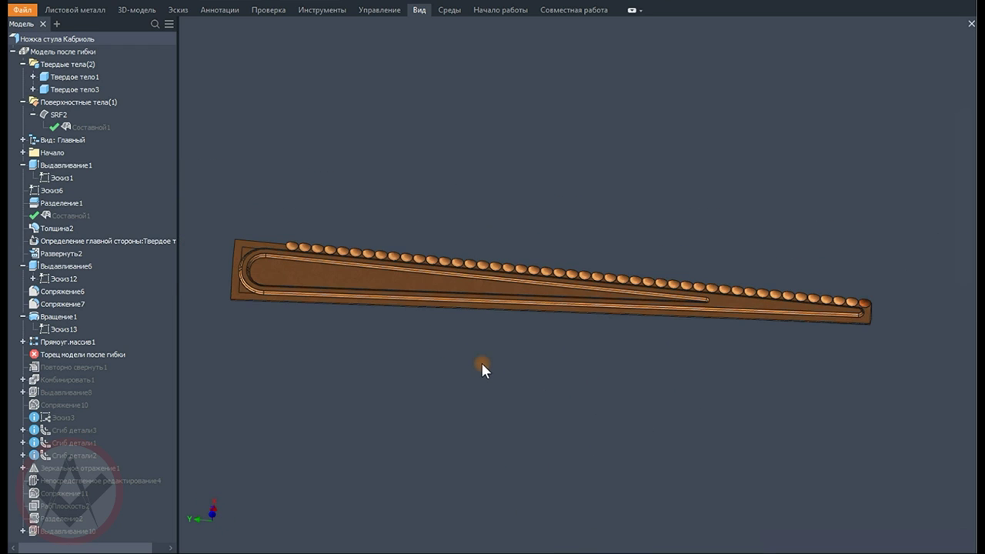
Refold the carved face onto the leg with Refold1 and merge bodies with Combine1
{"action": "double_click", "coordinate": [99, 363]}
{"action": "mouse_move", "coordinate": [443, 382]}
{"action": "middle_mouse_down", "text": "shift"}
{"action": "mouse_move", "coordinate": [526, 409]}
{"action": "mouse_move", "coordinate": [558, 269]}
{"action": "middle_mouse_up", "text": "shift"}
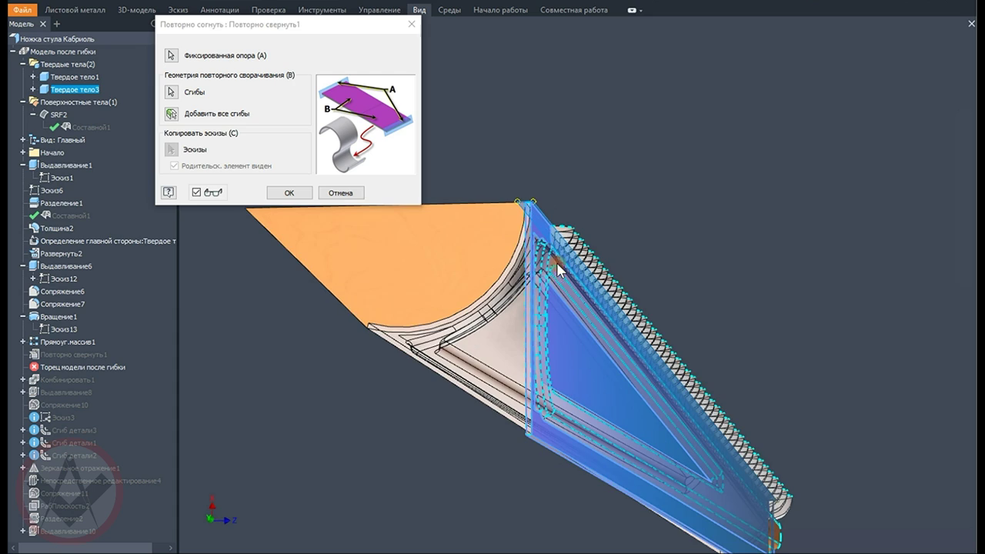
{"action": "left_click", "coordinate": [297, 191]}
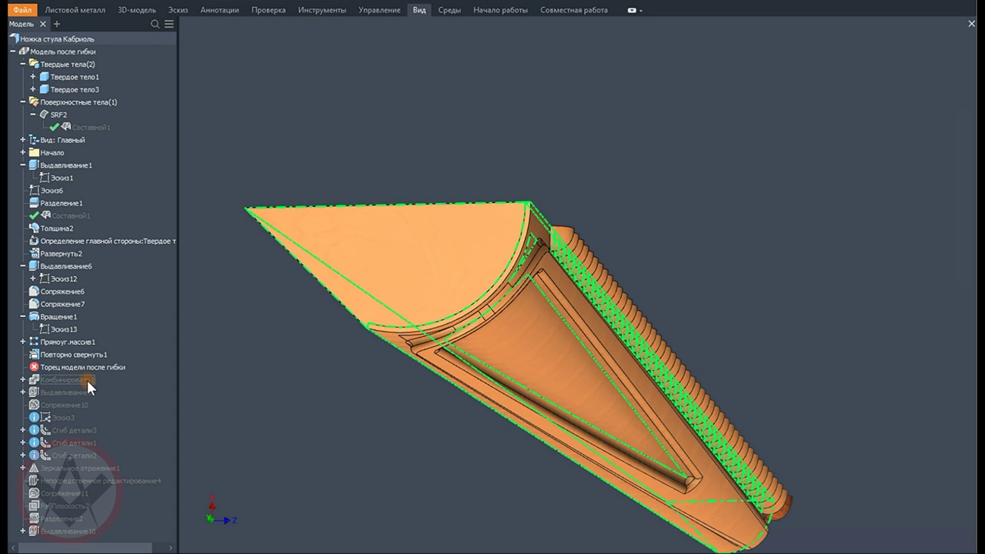
{"action": "double_click", "coordinate": [87, 380]}
{"action": "left_click", "coordinate": [41, 164]}
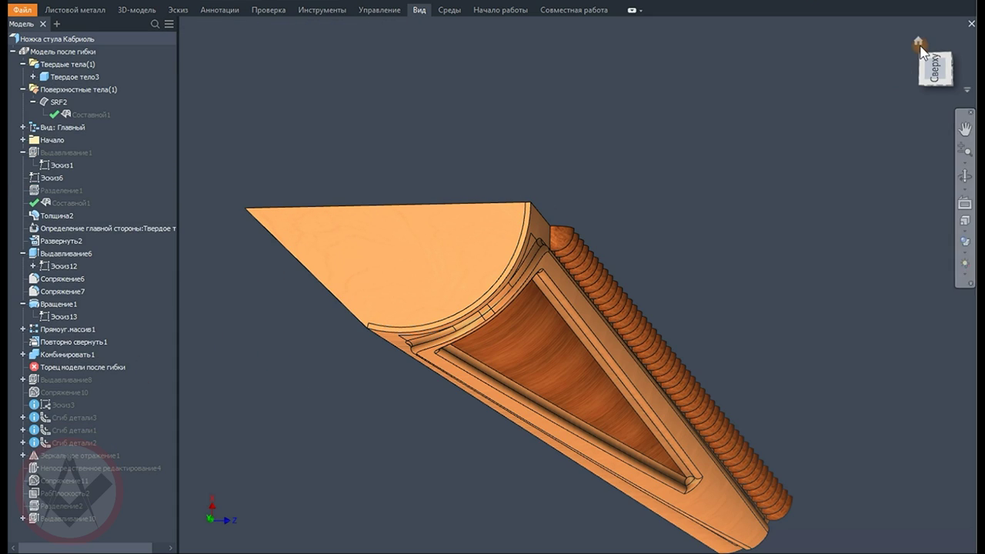
Extrude Sketch15 as a foot block at the bottom of the leg
{"action": "left_click", "coordinate": [924, 50]}
{"action": "scroll", "coordinate": [692, 309], "scroll_direction": "up", "scroll_amount": 3}
{"action": "scroll", "coordinate": [609, 394], "scroll_direction": "up", "scroll_amount": 3}
{"action": "left_click", "coordinate": [23, 379]}
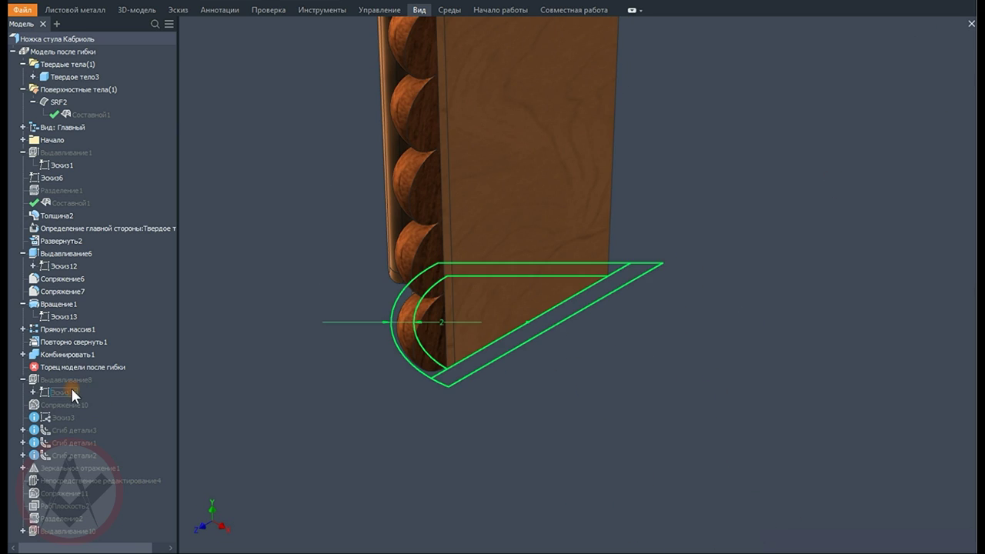
{"action": "double_click", "coordinate": [69, 380]}
{"action": "left_click", "coordinate": [39, 248]}
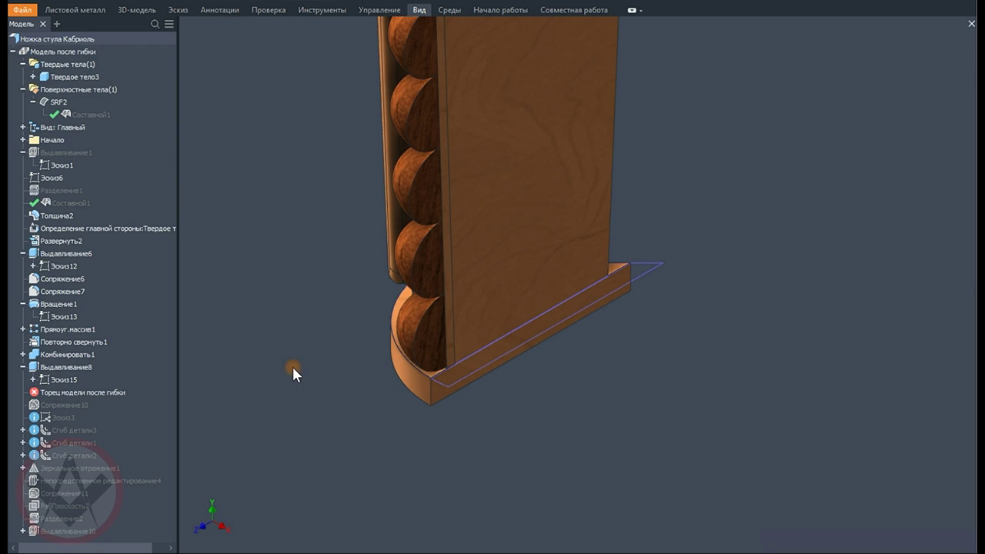
Round the foot block's edges with Fillet10
{"action": "mouse_move", "coordinate": [382, 471]}
{"action": "middle_mouse_down", "text": "shift"}
{"action": "mouse_move", "coordinate": [516, 472]}
{"action": "mouse_move", "coordinate": [528, 523]}
{"action": "middle_mouse_up", "text": "shift"}
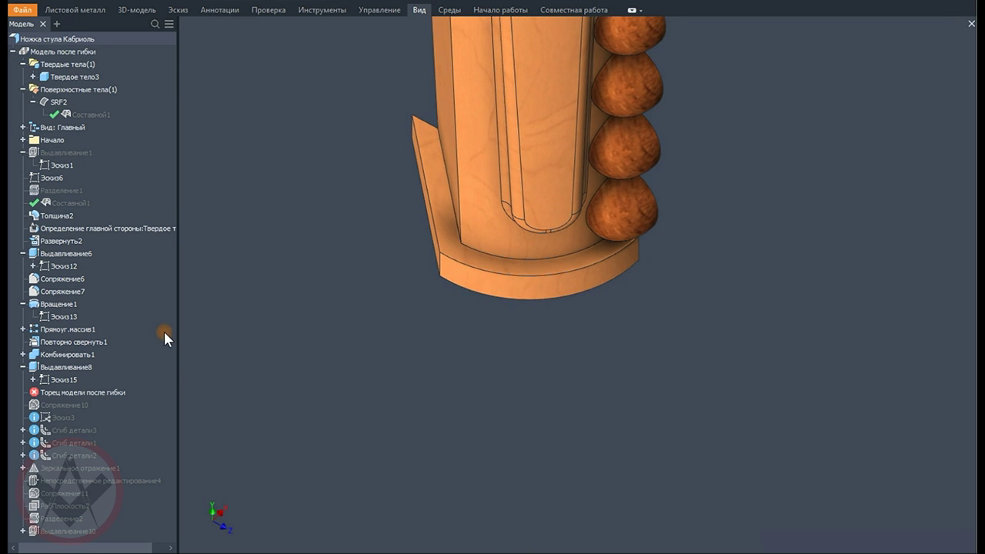
{"action": "double_click", "coordinate": [109, 406]}
{"action": "left_click", "coordinate": [807, 447]}
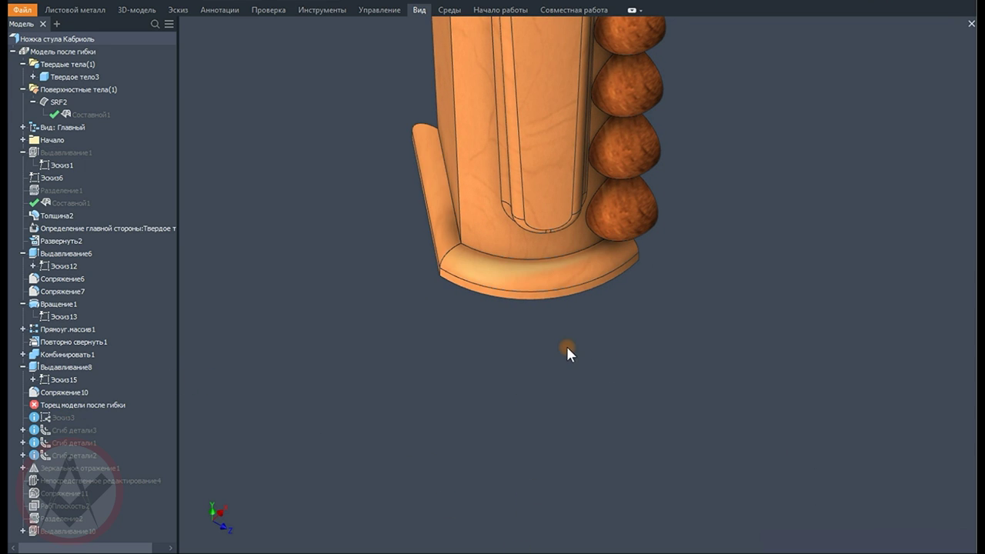
{"action": "middle_click_drag", "start_coordinate": [566, 347], "coordinate": [417, 381], "text": "shift"}
{"action": "scroll", "coordinate": [561, 285], "scroll_direction": "down", "scroll_amount": 5}
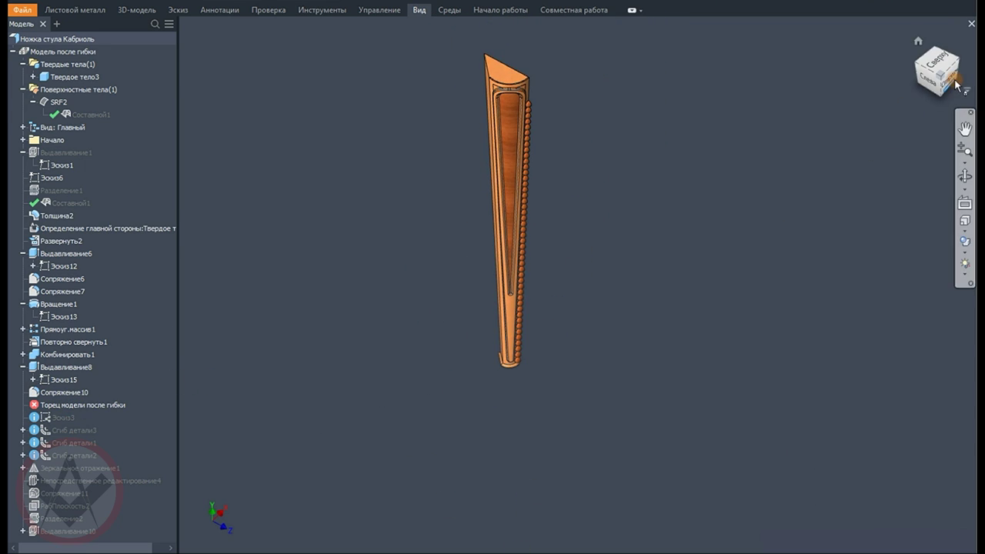
Reapply bends Сгиб детали3, Сгиб детали1 and Сгиб детали2 to curve the leg into an S
{"action": "left_click", "coordinate": [952, 80]}
{"action": "left_click_drag", "start_coordinate": [77, 404], "coordinate": [68, 418]}
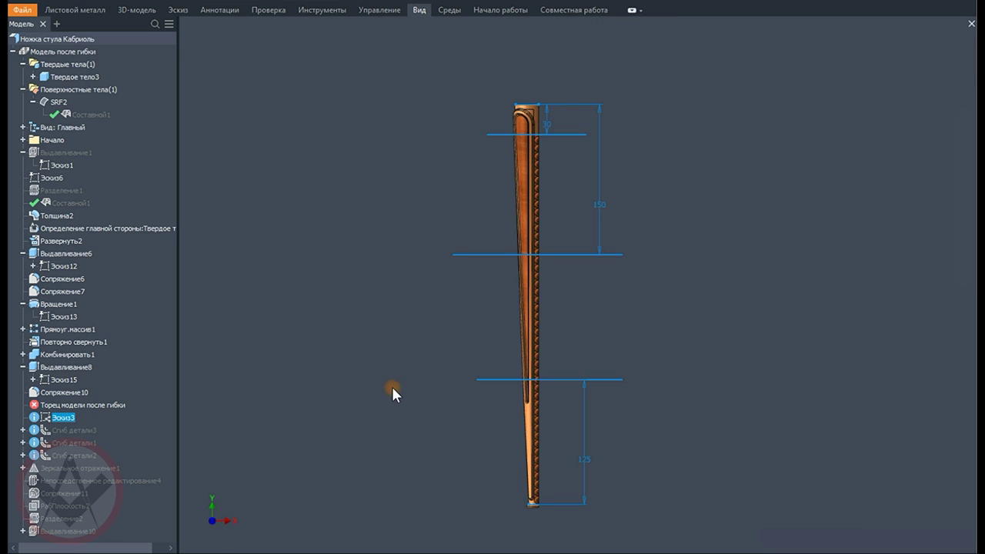
{"action": "scroll", "coordinate": [556, 115], "scroll_direction": "up", "scroll_amount": 3}
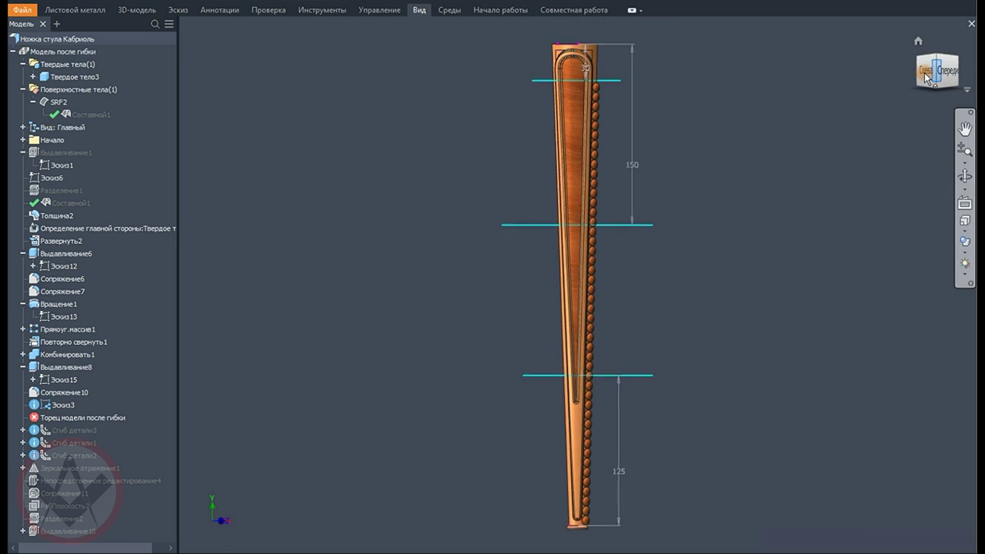
{"action": "scroll", "coordinate": [662, 223], "scroll_direction": "up", "scroll_amount": 2}
{"action": "middle_click_drag", "start_coordinate": [661, 231], "coordinate": [697, 200], "text": "shift"}
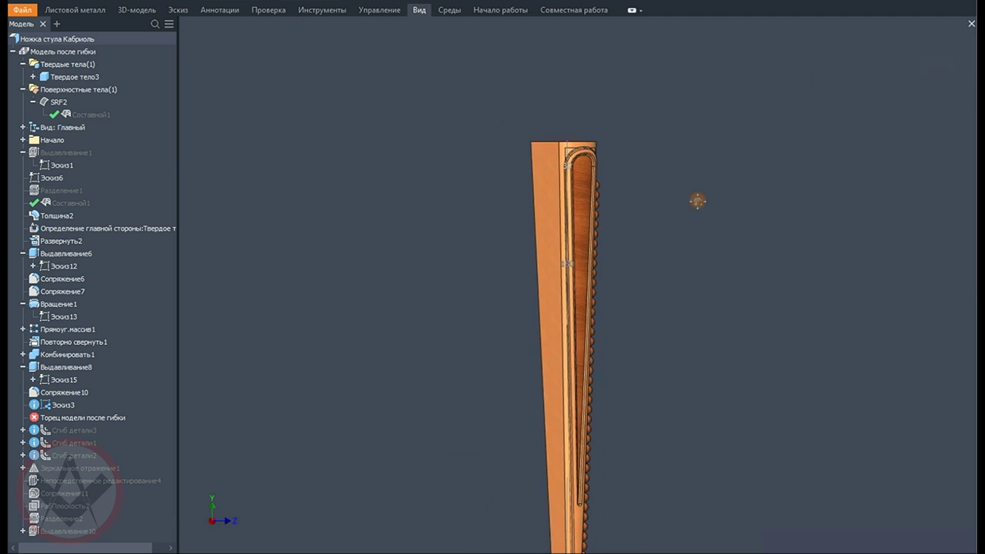
{"action": "double_click", "coordinate": [77, 430]}
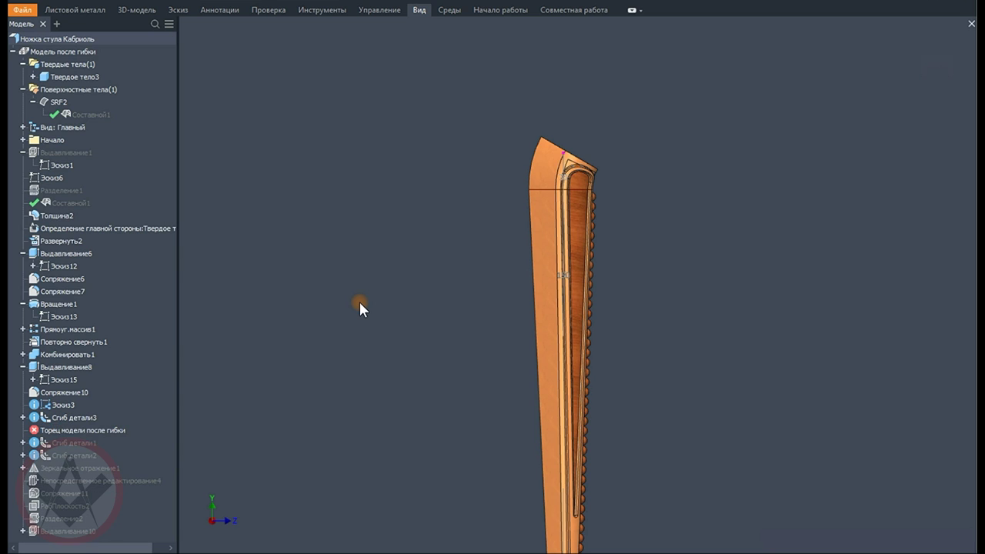
{"action": "double_click", "coordinate": [87, 441]}
{"action": "left_click", "coordinate": [50, 234]}
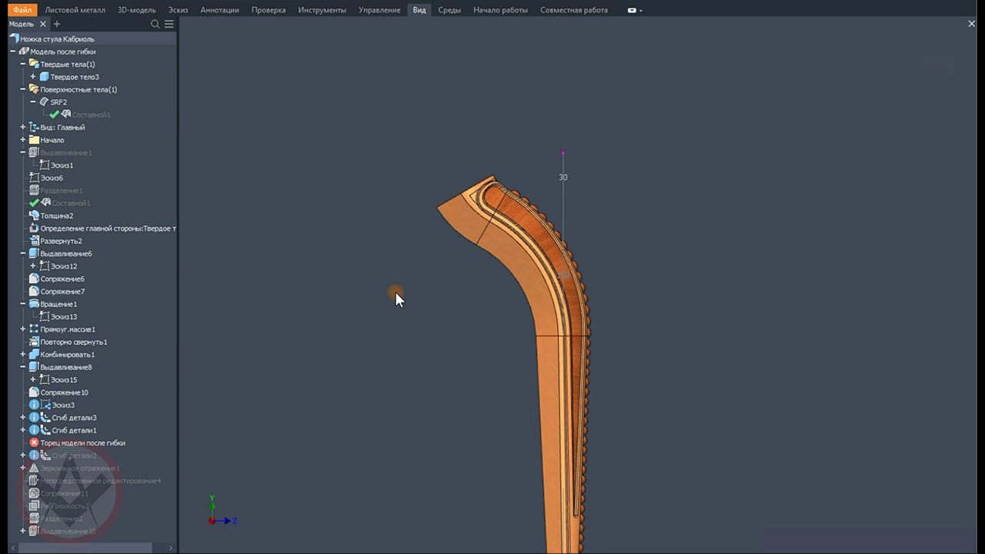
{"action": "scroll", "coordinate": [455, 361], "scroll_direction": "down", "scroll_amount": 2}
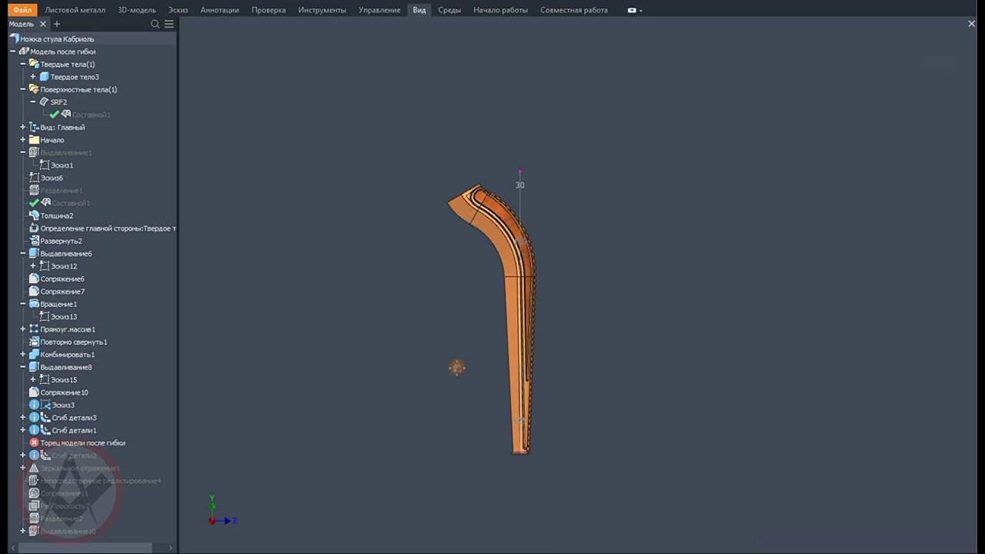
{"action": "double_click", "coordinate": [88, 455]}
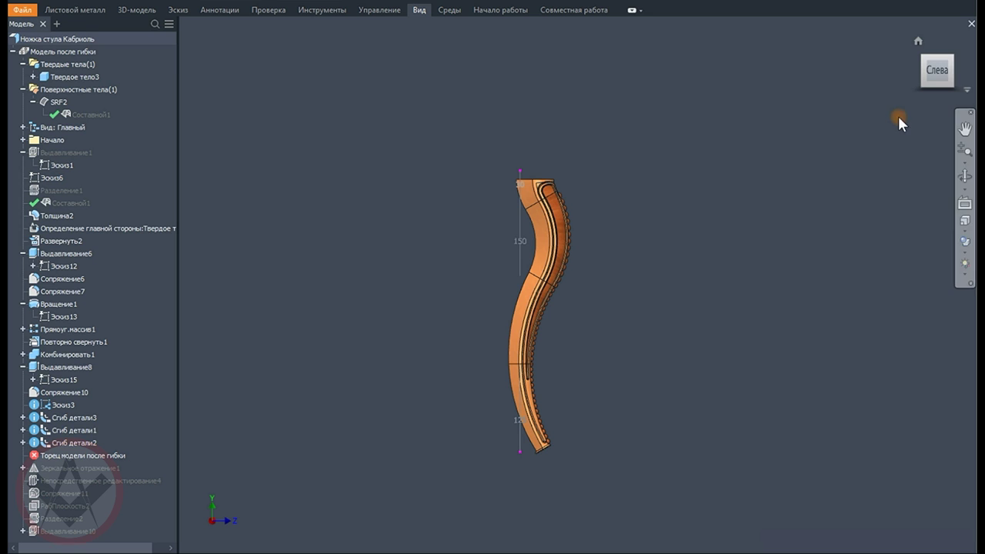
{"action": "left_click", "coordinate": [964, 74]}
Confirm the Зеркальное отражение1 mirror and leave Непосредственное редактирование4 unchanged
{"action": "double_click", "coordinate": [109, 468]}
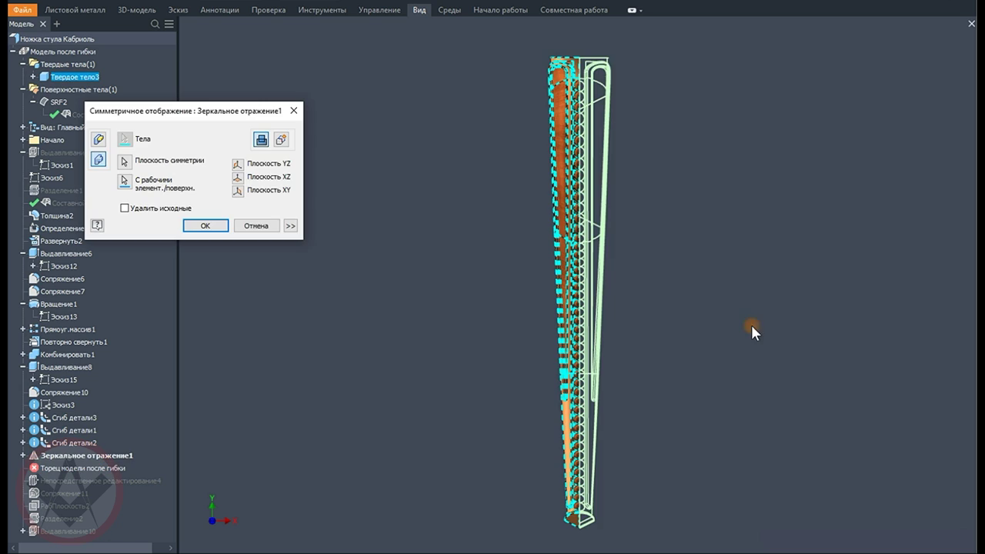
{"action": "key", "text": "Return"}
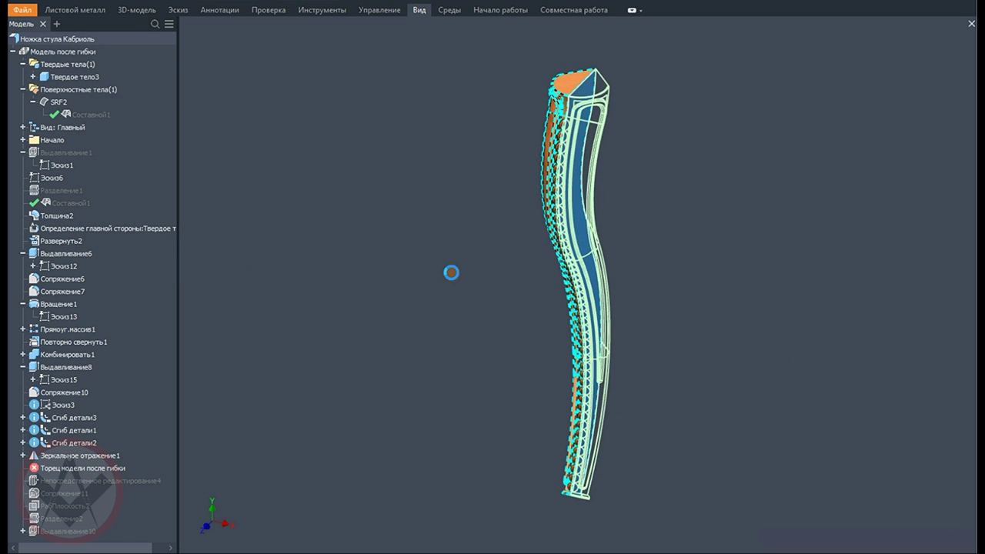
{"action": "middle_click_drag", "start_coordinate": [726, 459], "coordinate": [624, 378], "text": "shift"}
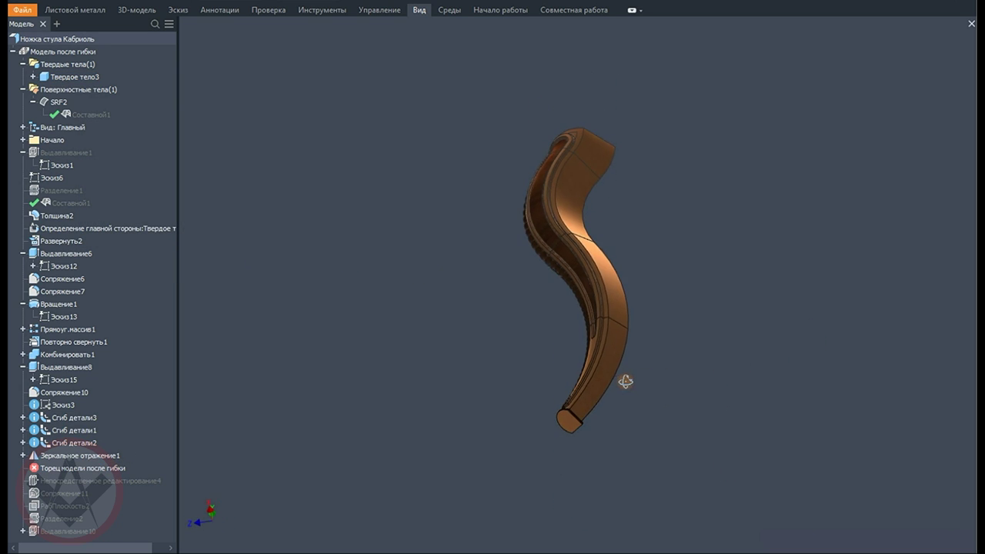
{"action": "scroll", "coordinate": [595, 419], "scroll_direction": "up", "scroll_amount": 5}
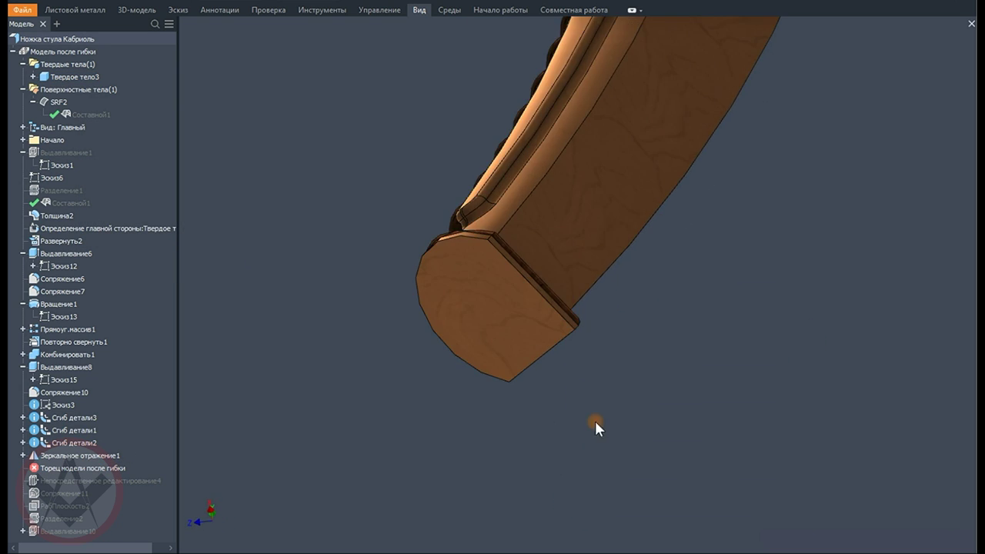
{"action": "double_click", "coordinate": [154, 481]}
{"action": "key", "text": "Escape"}
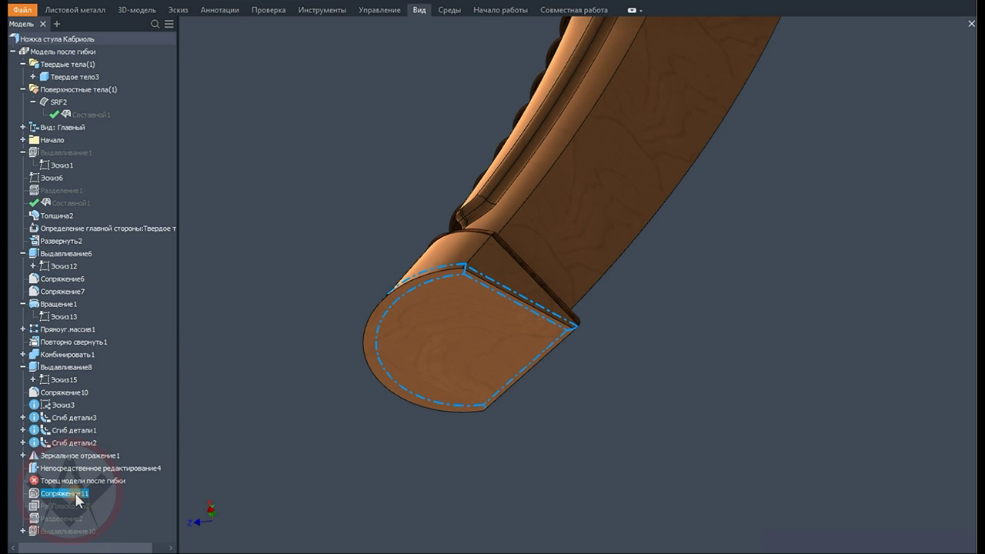
Restore the Сопряжение11 fillet on the leg
{"action": "double_click", "coordinate": [77, 495]}
{"action": "left_click", "coordinate": [805, 451]}
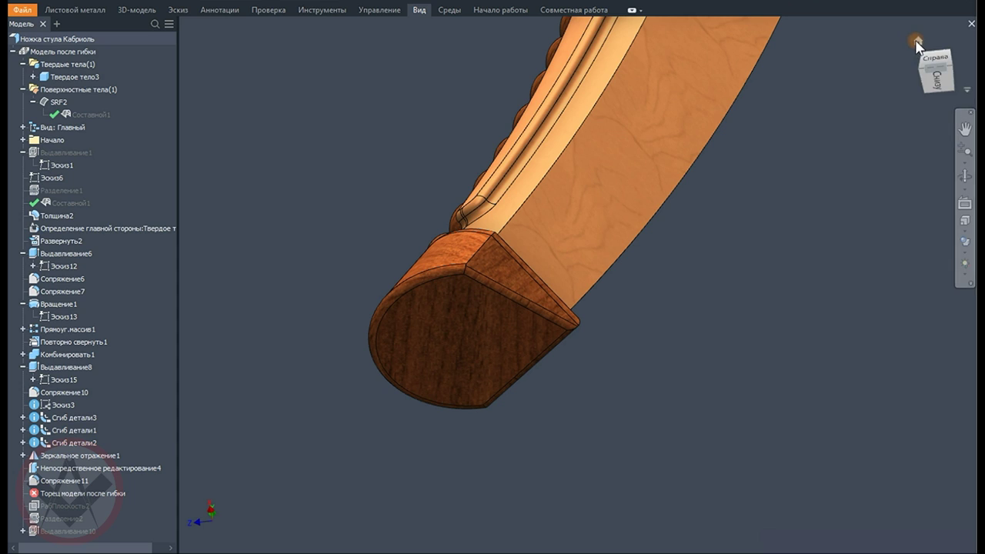
{"action": "left_click", "coordinate": [917, 40]}
{"action": "scroll", "coordinate": [596, 58], "scroll_direction": "up", "scroll_amount": 5}
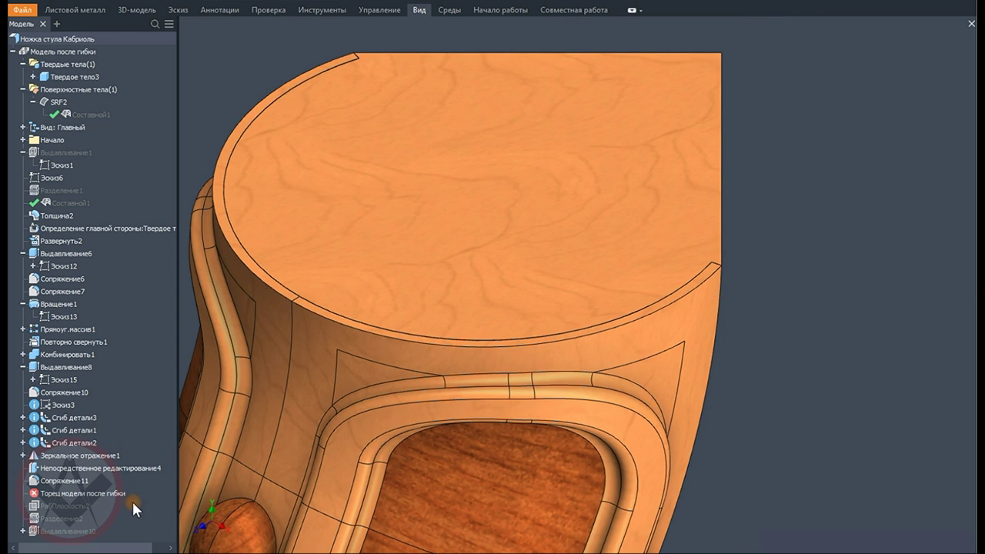
Confirm the Разделение2 split and extrude Эскиз17 40 mm to cap the leg top
{"action": "left_click", "coordinate": [42, 145]}
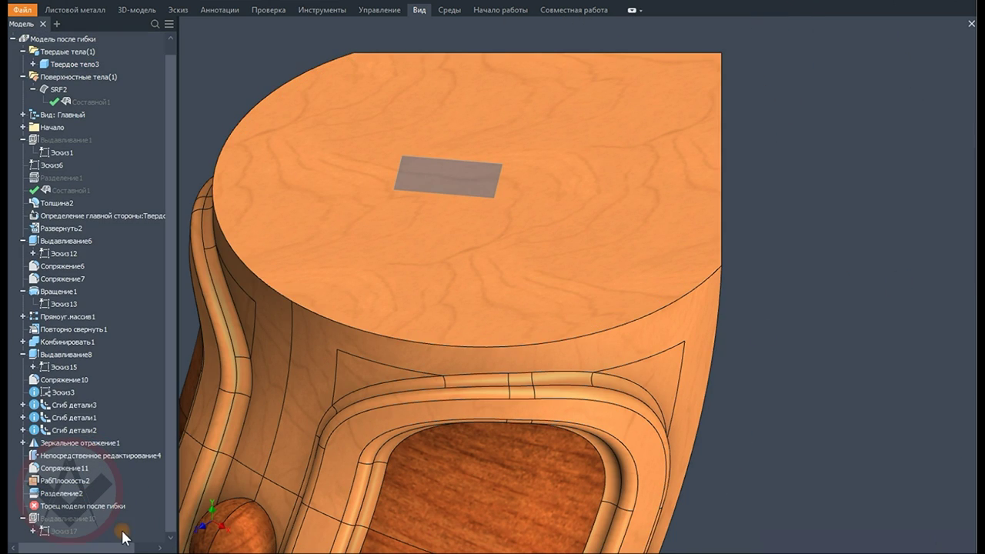
{"action": "key", "text": "e"}
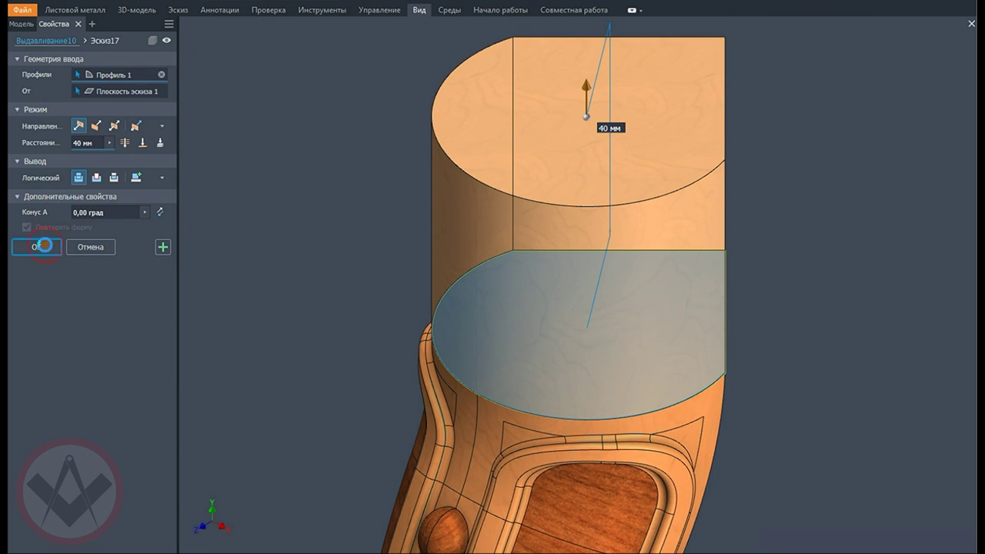
{"action": "left_click", "coordinate": [44, 245]}
{"action": "left_click", "coordinate": [917, 40]}
{"action": "key", "text": "F4"}
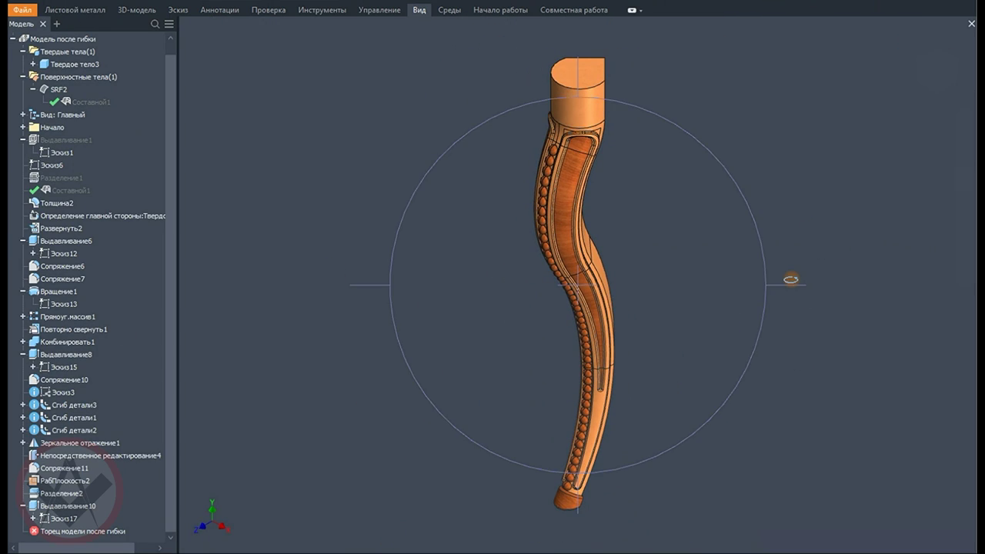
{"action": "left_click_drag", "start_coordinate": [790, 278], "coordinate": [790, 278]}
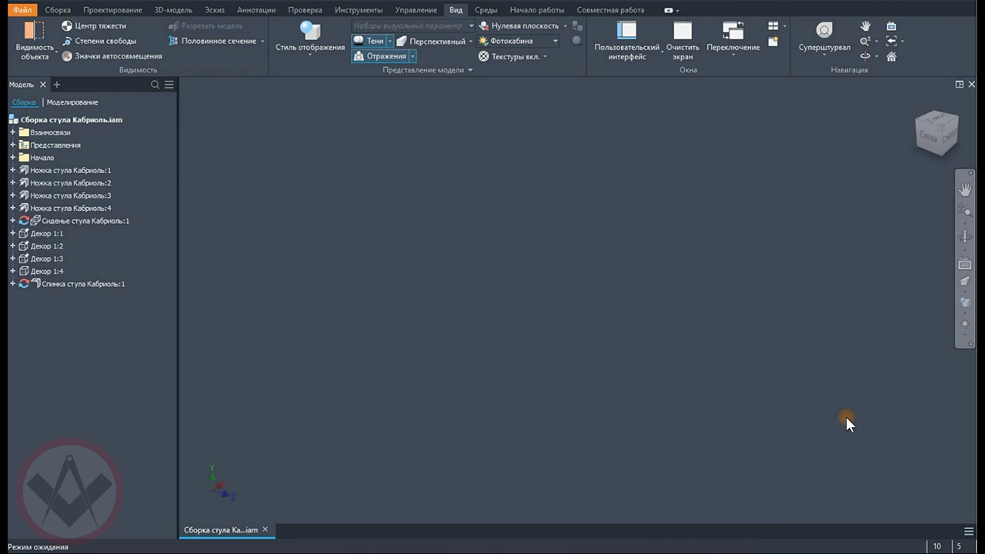
In the seat part, roll history forward and confirm the Выдавливание1 box extrusion
{"action": "mouse_move", "coordinate": [765, 453]}
{"action": "middle_mouse_down", "text": "shift"}
{"action": "mouse_move", "coordinate": [710, 470]}
{"action": "mouse_move", "coordinate": [772, 457]}
{"action": "middle_mouse_up", "text": "shift"}
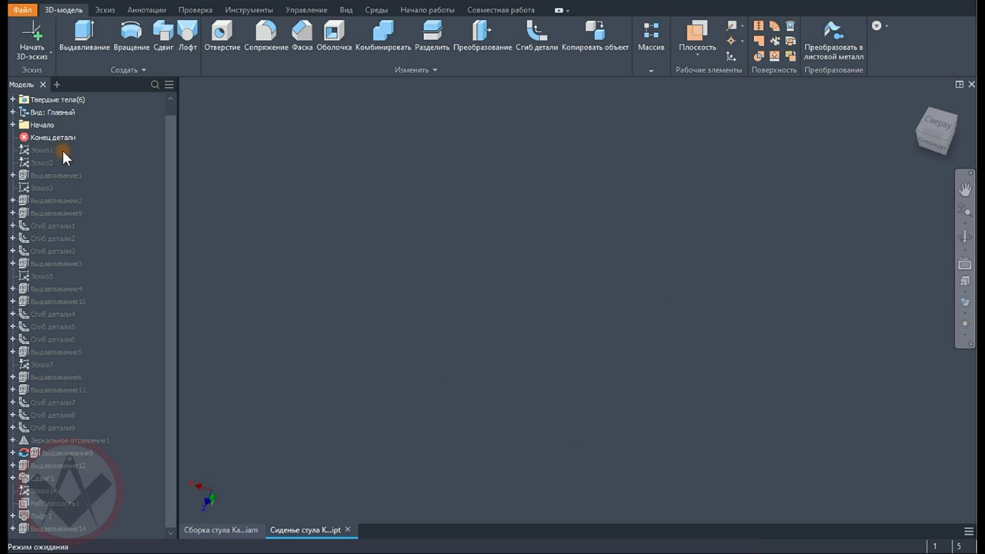
{"action": "left_click_drag", "start_coordinate": [62, 152], "coordinate": [43, 165]}
{"action": "scroll", "coordinate": [434, 424], "scroll_direction": "up", "scroll_amount": 3}
{"action": "scroll", "coordinate": [478, 407], "scroll_direction": "up", "scroll_amount": 3}
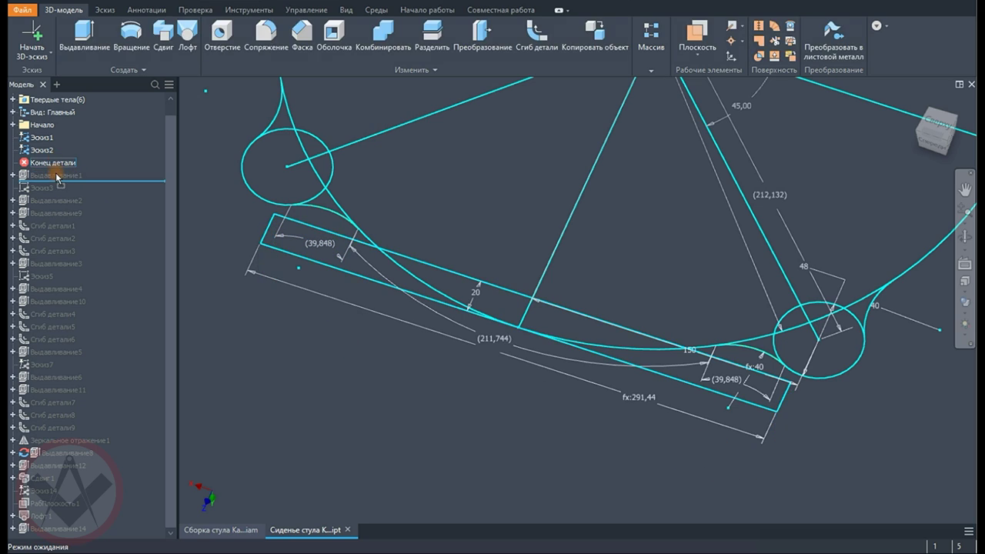
{"action": "left_click_drag", "start_coordinate": [46, 163], "coordinate": [46, 177]}
{"action": "double_click", "coordinate": [261, 327]}
{"action": "key", "text": "Return"}
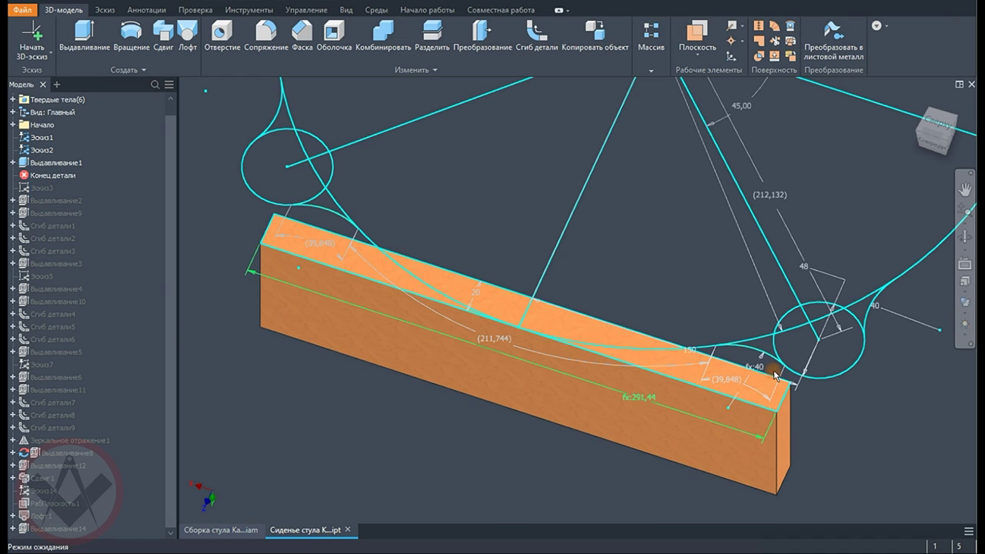
Roll the seat part past Эскиз3 to apply the Выдавливание2 shaped cut on the rail blank
{"action": "scroll", "coordinate": [506, 501], "scroll_direction": "up", "scroll_amount": 2}
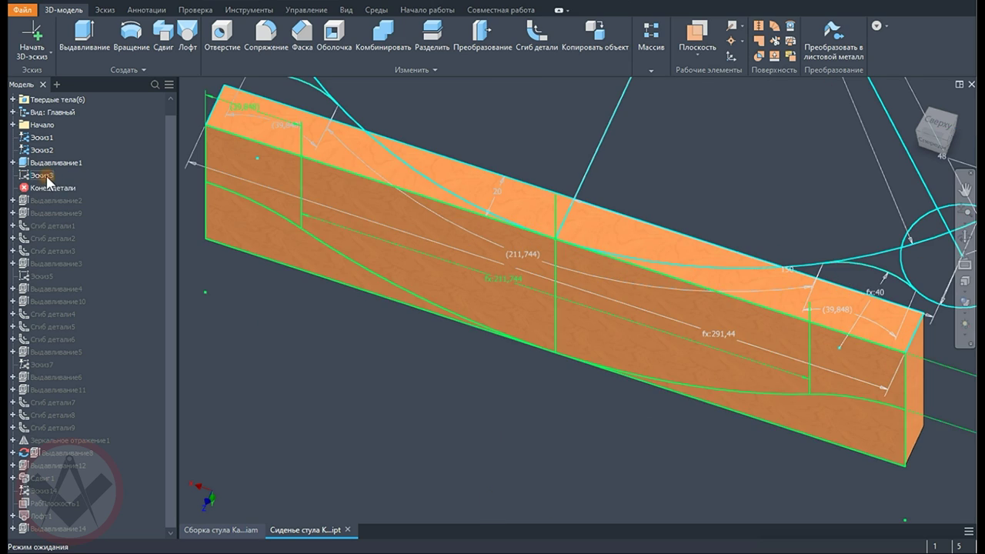
{"action": "right_click", "coordinate": [42, 187]}
{"action": "left_click", "coordinate": [81, 325]}
{"action": "scroll", "coordinate": [582, 287], "scroll_direction": "up", "scroll_amount": 3}
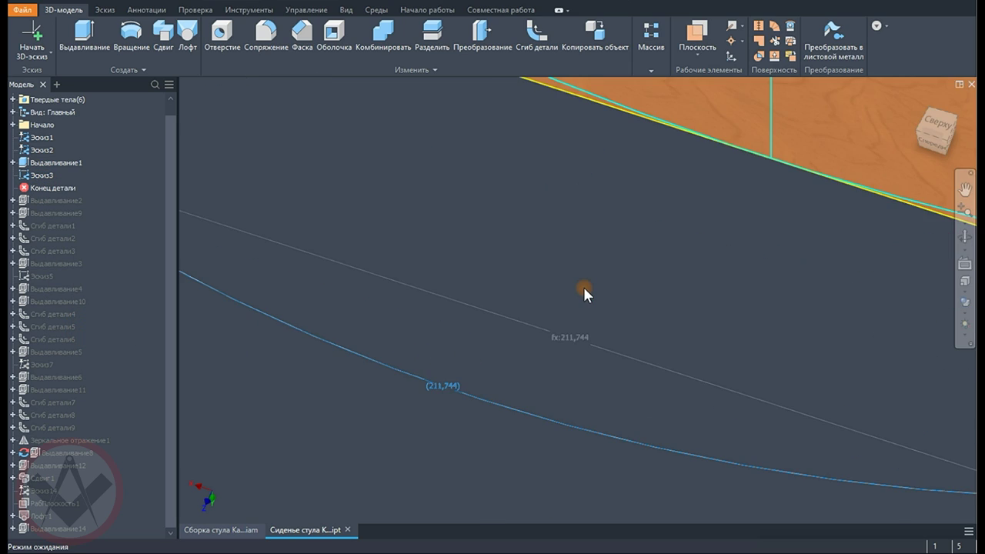
{"action": "scroll", "coordinate": [582, 287], "scroll_direction": "down", "scroll_amount": 3}
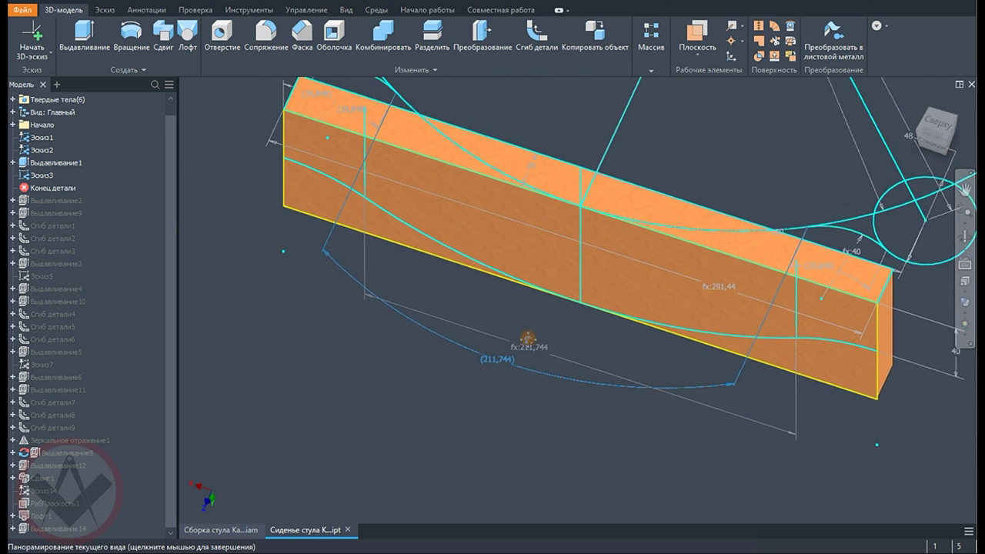
{"action": "left_click_drag", "start_coordinate": [50, 188], "coordinate": [73, 204]}
{"action": "key", "text": "Page_Up"}
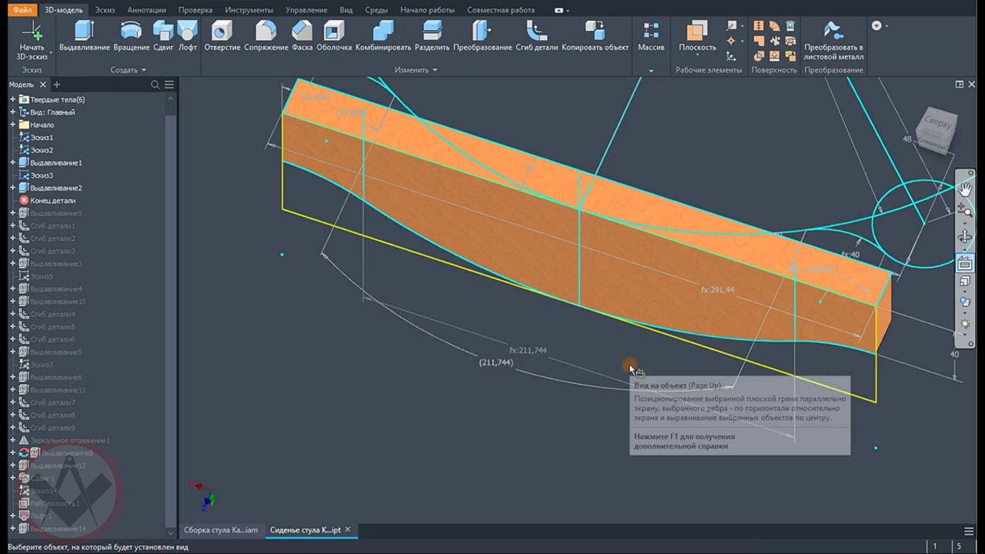
{"action": "left_click", "coordinate": [642, 331]}
{"action": "middle_click_drag", "start_coordinate": [648, 173], "coordinate": [643, 269], "text": "shift"}
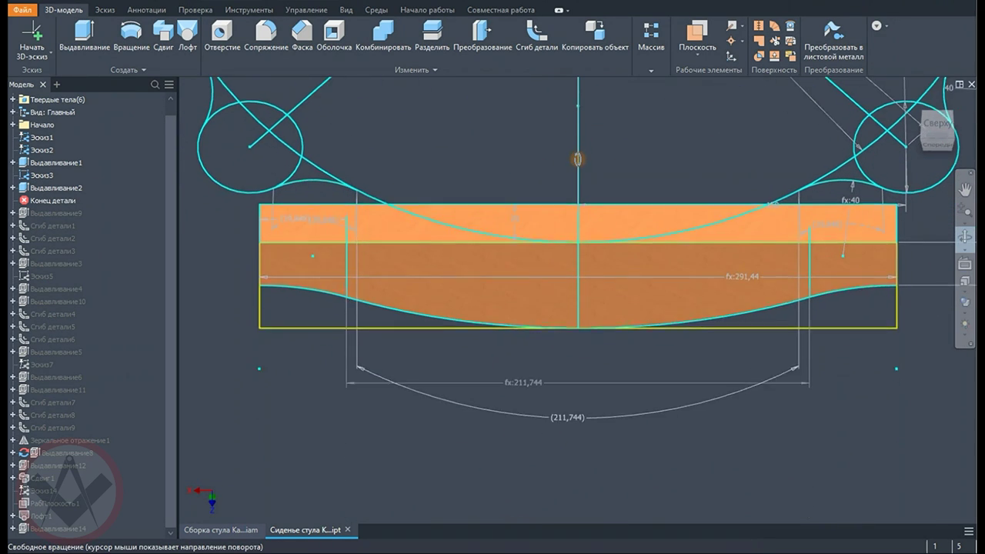
{"action": "key", "text": "Page_Up"}
{"action": "left_click", "coordinate": [643, 268]}
Extrude the Эскиз9 carving profiles as a 1 mm relief (Выдавливание9)
{"action": "left_click", "coordinate": [121, 225]}
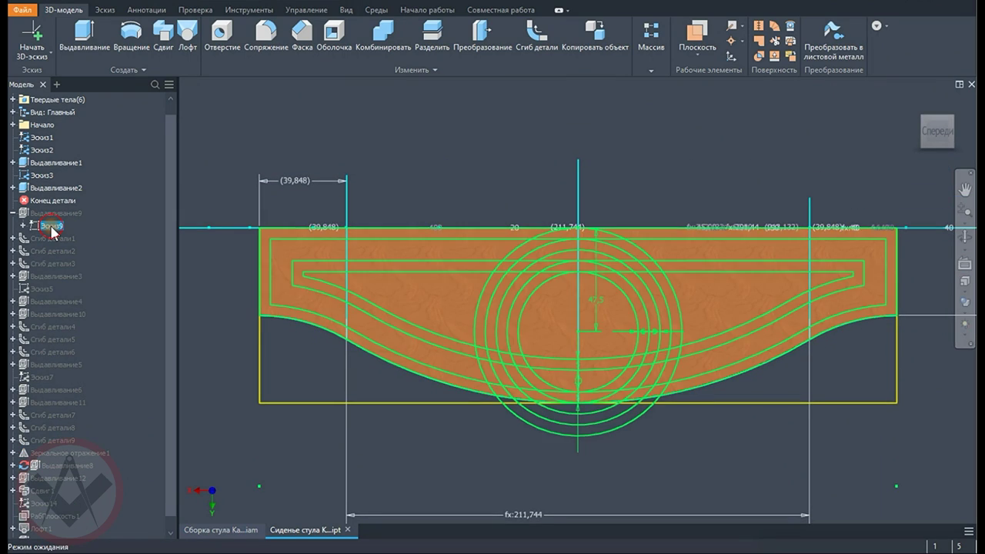
{"action": "key", "text": "e"}
{"action": "scroll", "coordinate": [495, 335], "scroll_direction": "up", "scroll_amount": 5}
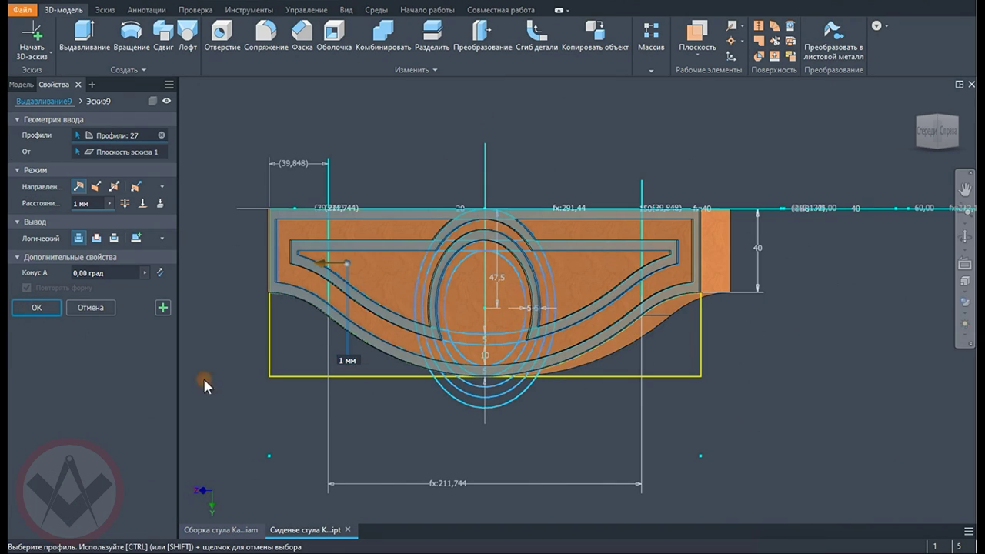
{"action": "key", "text": "Return"}
{"action": "mouse_move", "coordinate": [525, 332]}
{"action": "middle_mouse_down", "text": "shift"}
{"action": "mouse_move", "coordinate": [579, 117]}
{"action": "mouse_move", "coordinate": [620, 268]}
{"action": "middle_mouse_up", "text": "shift"}
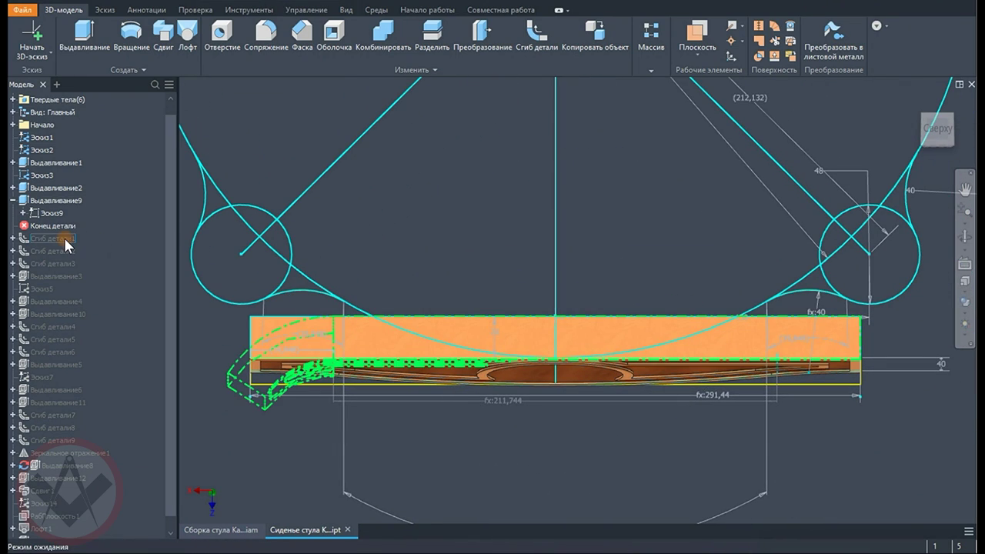
Reapply bends Сгиб детали1, Сгиб детали2 and Сгиб детали3 to the front seat rail
{"action": "double_click", "coordinate": [66, 239]}
{"action": "left_click", "coordinate": [47, 294]}
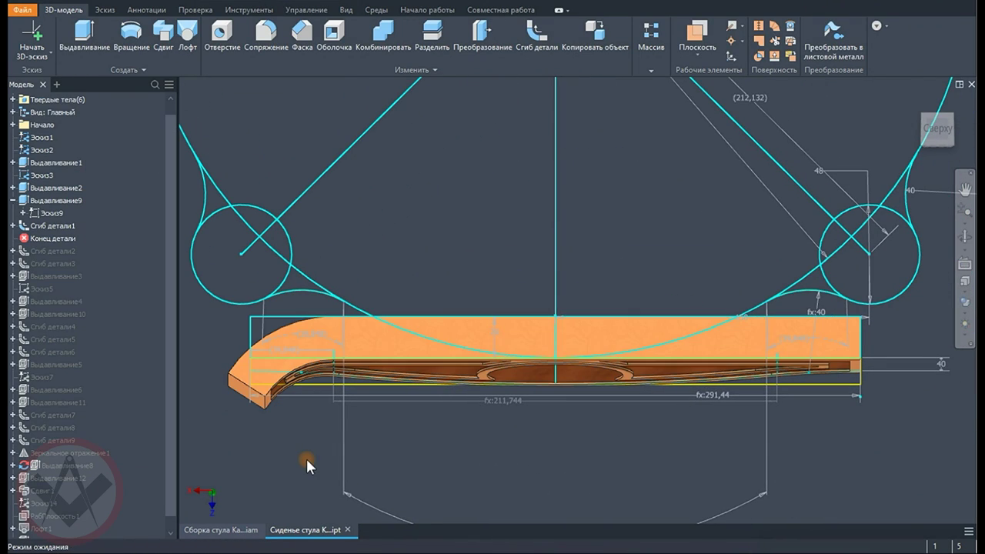
{"action": "double_click", "coordinate": [69, 251]}
{"action": "left_click", "coordinate": [31, 291]}
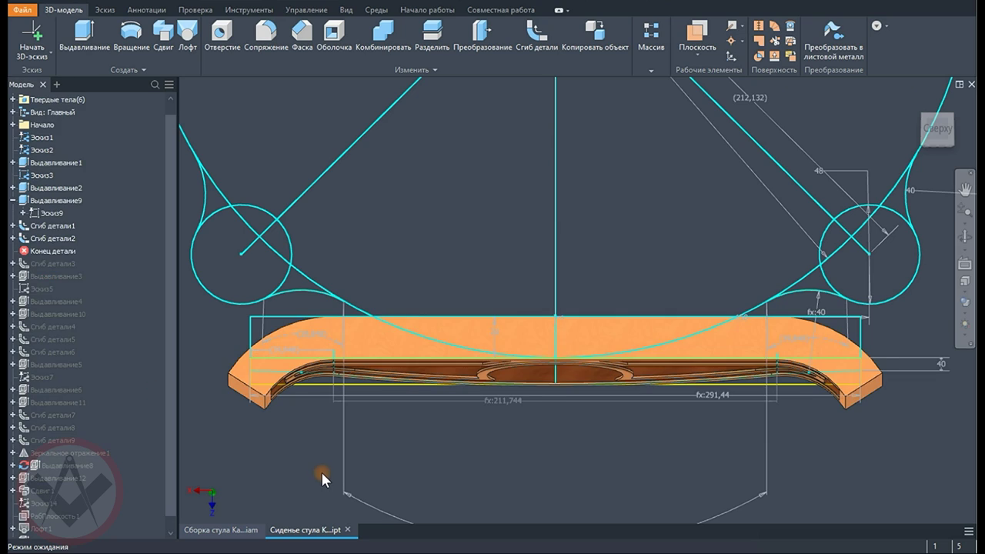
{"action": "double_click", "coordinate": [68, 259]}
{"action": "left_click", "coordinate": [39, 291]}
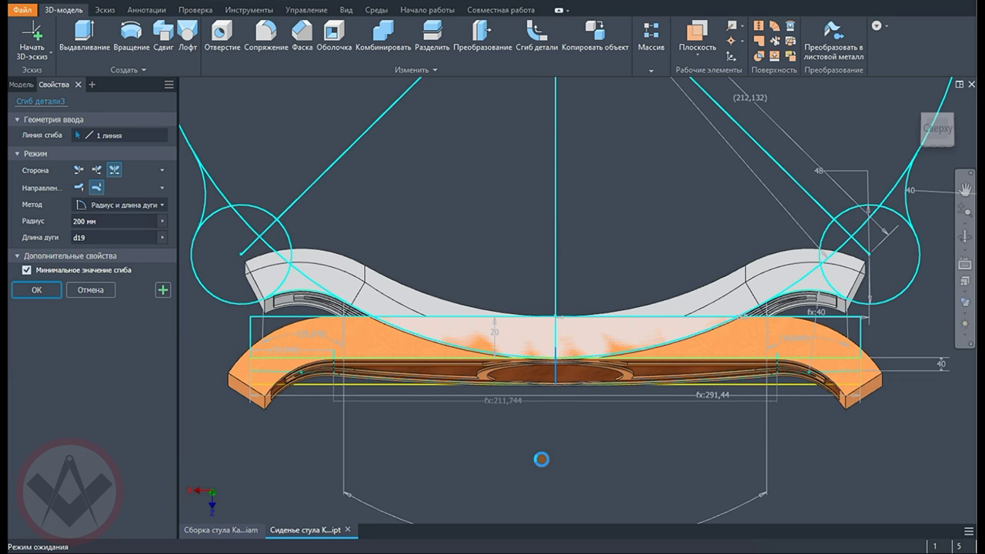
{"action": "key", "text": "Page_Up"}
Extrude the next rail bar from its sketch with Выдавливание3
{"action": "left_click", "coordinate": [604, 344]}
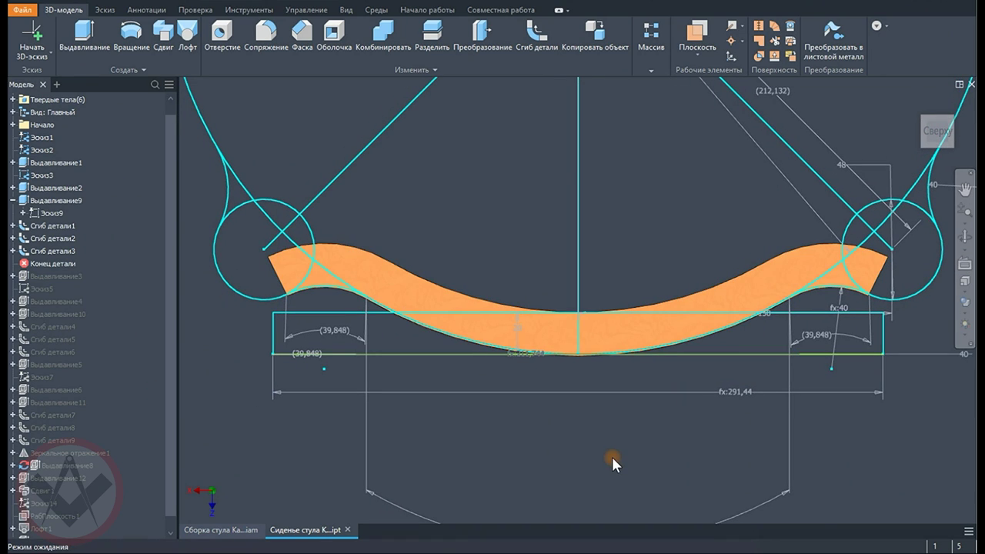
{"action": "key", "text": "Page_Up"}
{"action": "left_click", "coordinate": [612, 450]}
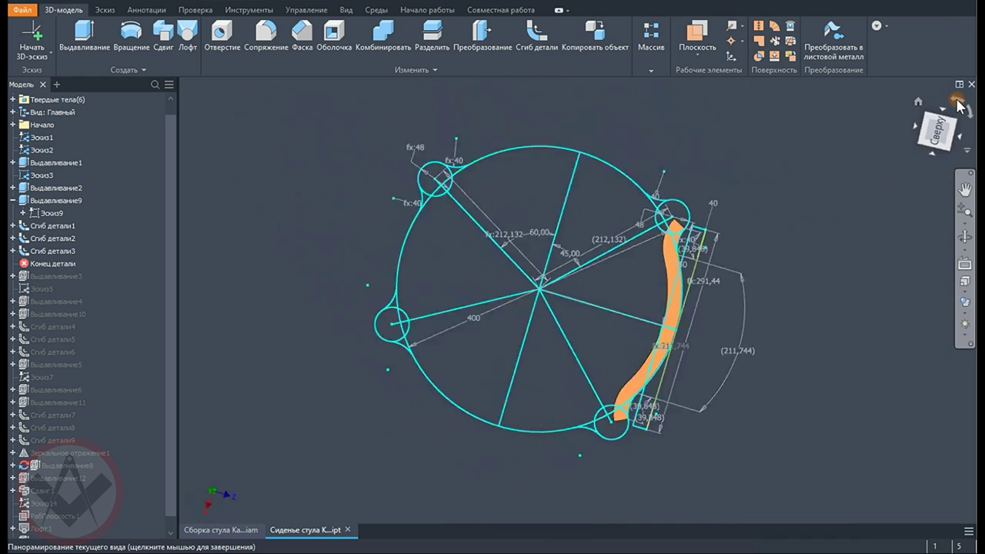
{"action": "left_click", "coordinate": [43, 290]}
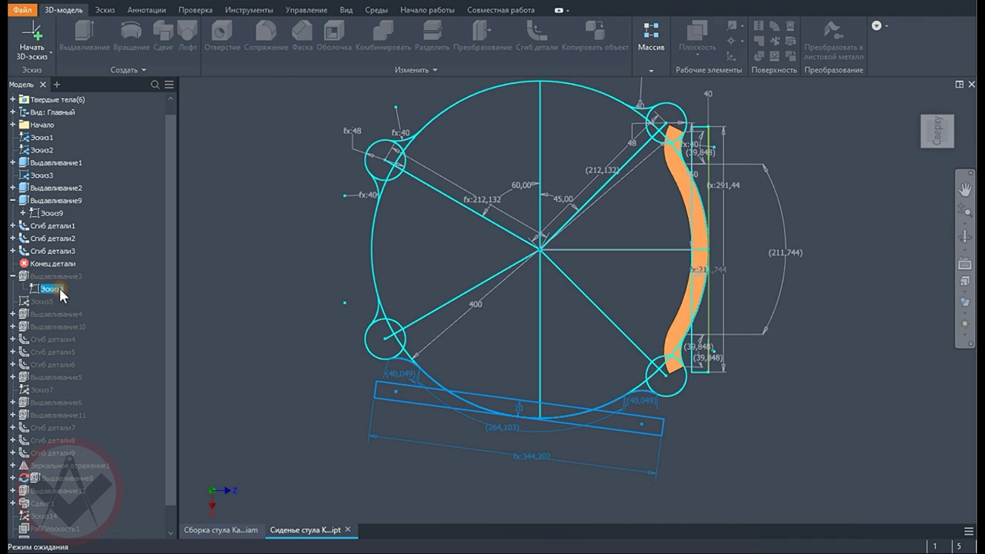
{"action": "middle_click_drag", "start_coordinate": [519, 434], "coordinate": [526, 401], "text": "shift"}
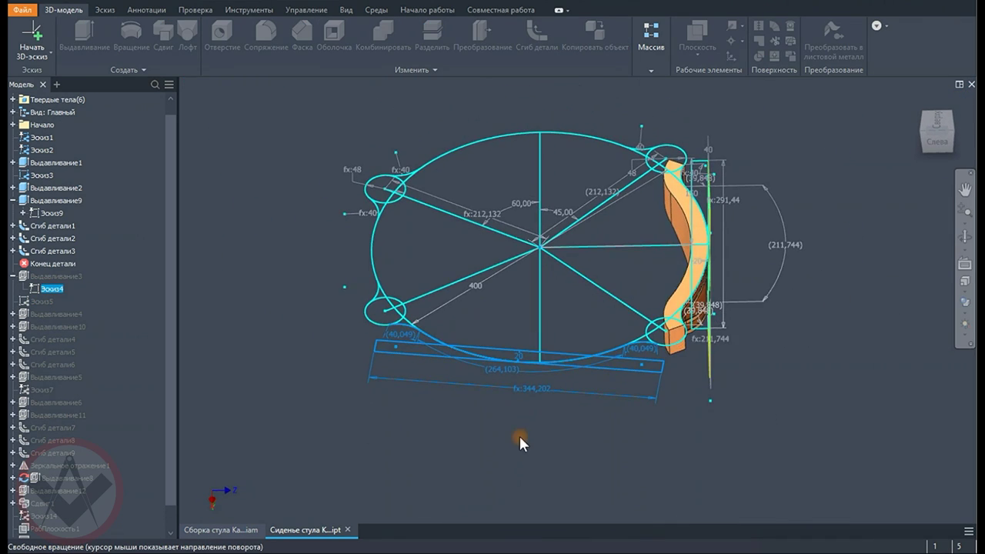
{"action": "double_click", "coordinate": [71, 279]}
{"action": "left_click", "coordinate": [34, 308]}
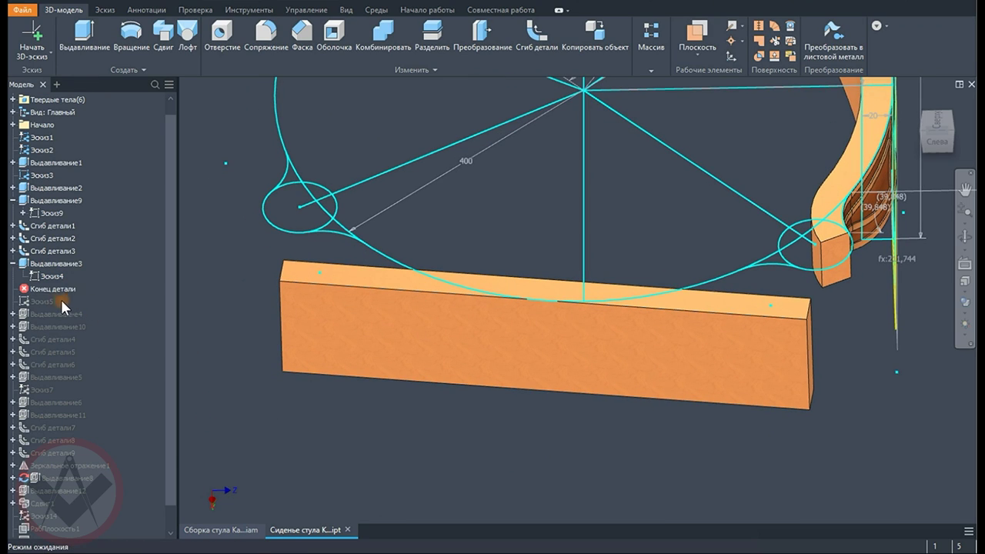
Add the Выдавливание4 curved cut to the bar and confirm Выдавливание10
{"action": "double_click", "coordinate": [77, 313]}
{"action": "left_click", "coordinate": [33, 321]}
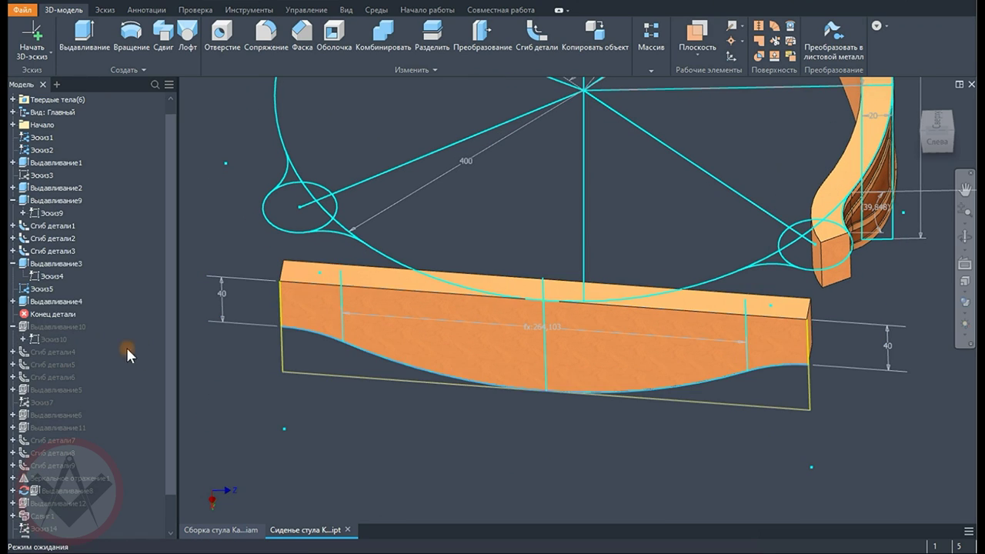
{"action": "double_click", "coordinate": [58, 326]}
{"action": "left_click", "coordinate": [37, 324]}
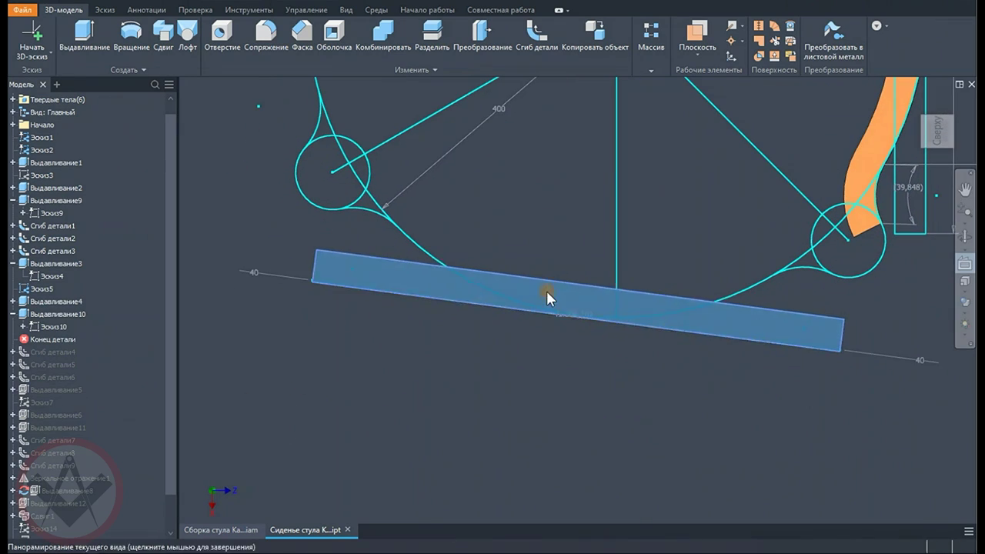
Bend the rail bar's ends with Сгиб детали4, Сгиб детали5 and Сгиб детали6 (200 mm radius)
{"action": "double_click", "coordinate": [34, 353]}
{"action": "left_click", "coordinate": [36, 307]}
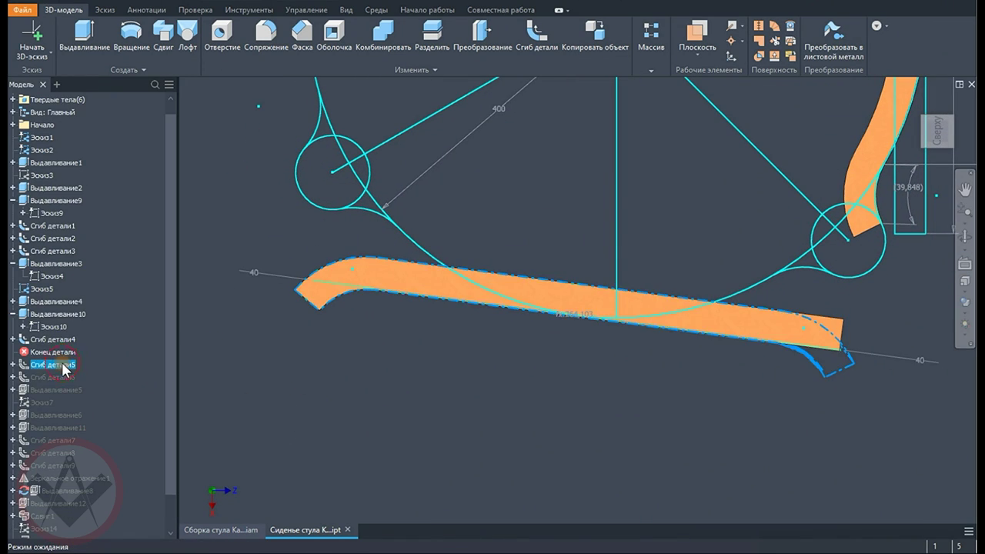
{"action": "double_click", "coordinate": [52, 352]}
{"action": "key", "text": "Return"}
{"action": "double_click", "coordinate": [53, 377]}
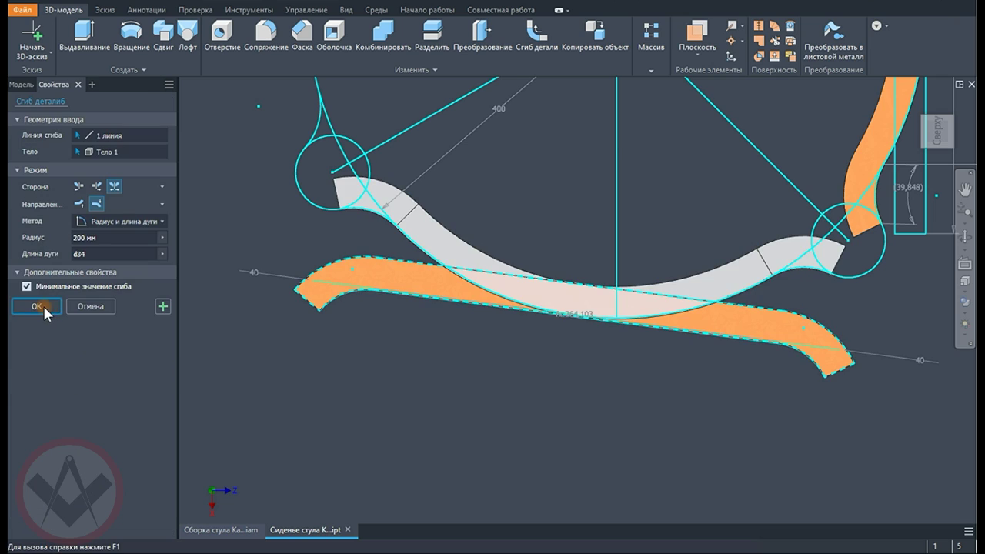
{"action": "key", "text": "Return"}
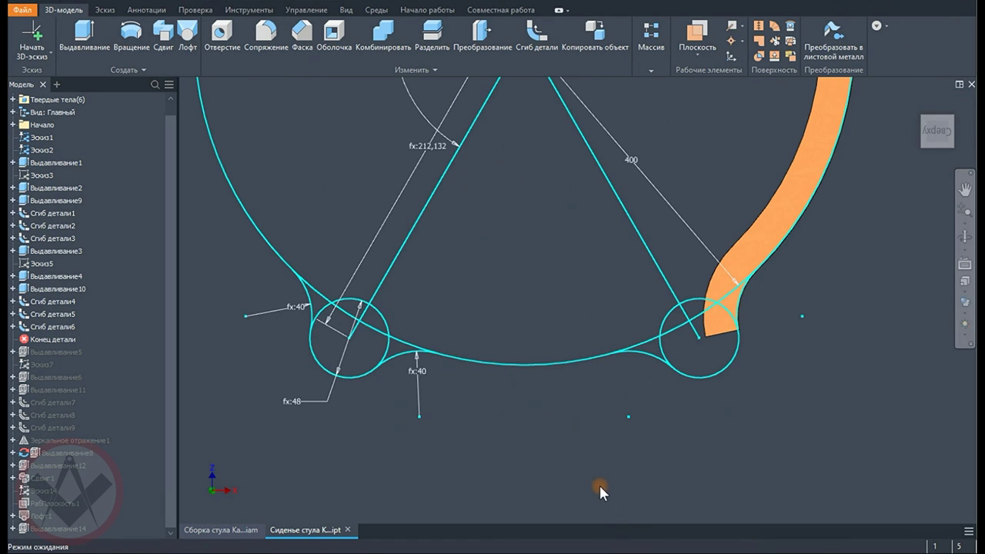
Roll forward Выдавливание5, Выдавливание6 and the carved panel extrusion on the rail
{"action": "double_click", "coordinate": [51, 352]}
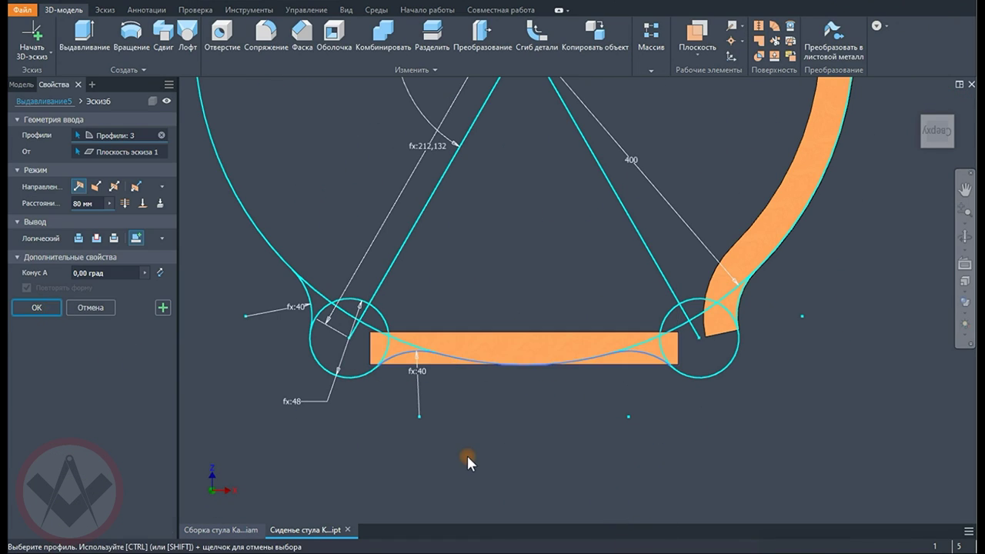
{"action": "key", "text": "Return"}
{"action": "double_click", "coordinate": [72, 395]}
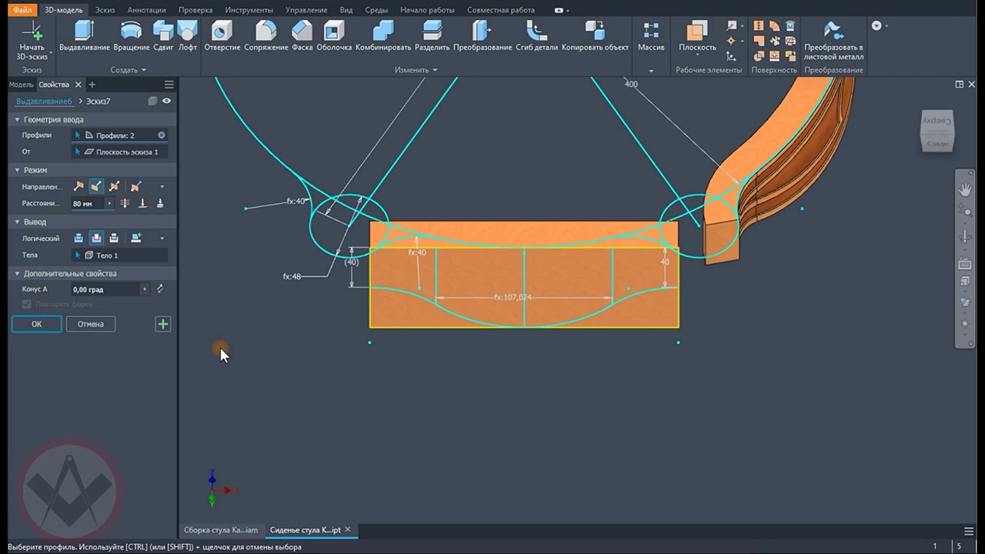
{"action": "key", "text": "Return"}
{"action": "double_click", "coordinate": [66, 400]}
{"action": "left_click", "coordinate": [37, 324]}
Apply the Сгиб детали7 bend to the rail and confirm the remaining rail bends
{"action": "key", "text": "Page_Up"}
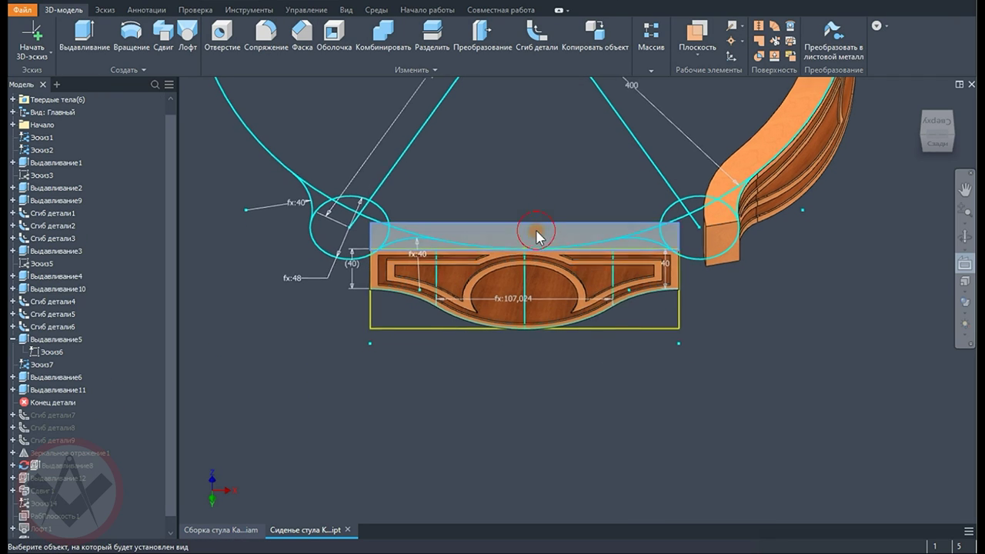
{"action": "left_click", "coordinate": [536, 235]}
{"action": "double_click", "coordinate": [53, 415]}
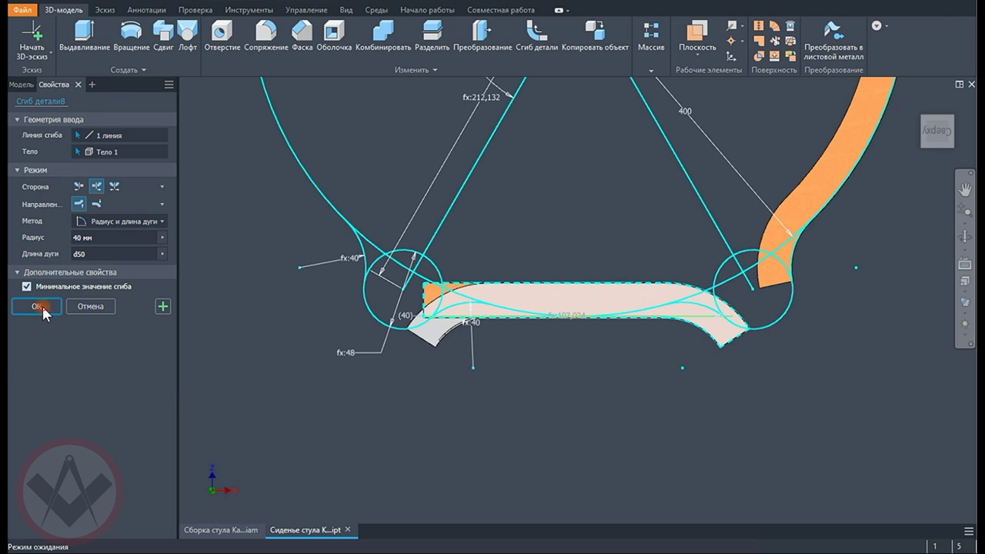
{"action": "left_click", "coordinate": [42, 310]}
{"action": "key", "text": "Return"}
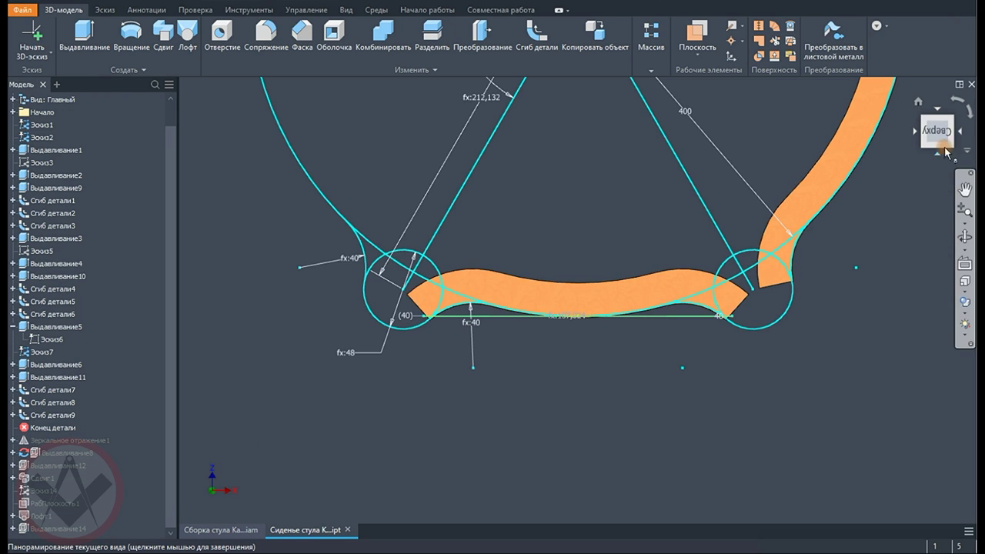
{"action": "key", "text": "Home"}
Mirror the rails with Зеркальное отражение1, restore the Выдавливание8 corner blocks, and return to the assembly
{"action": "double_click", "coordinate": [69, 440]}
{"action": "left_click", "coordinate": [202, 227]}
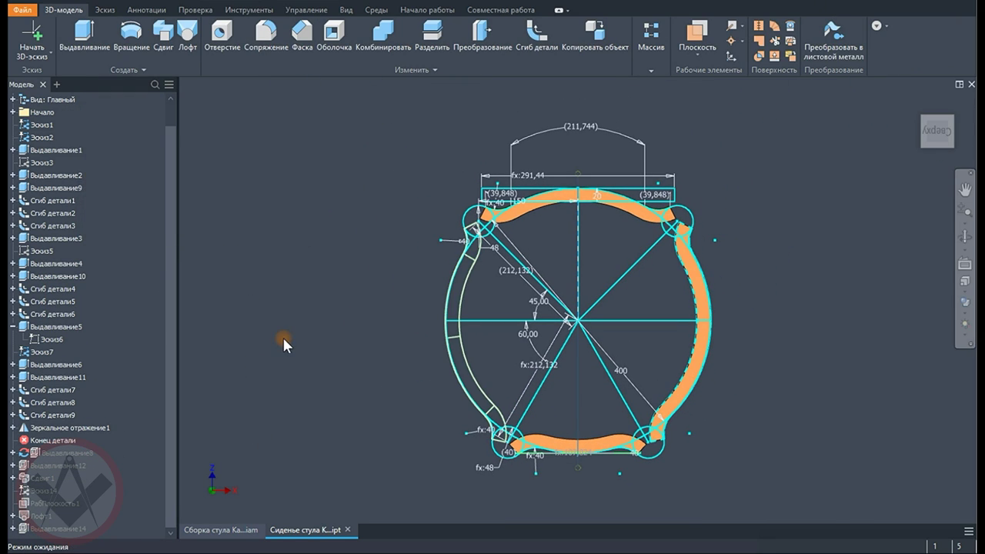
{"action": "mouse_move", "coordinate": [864, 326]}
{"action": "middle_mouse_down", "text": "shift"}
{"action": "mouse_move", "coordinate": [889, 383]}
{"action": "mouse_move", "coordinate": [675, 359]}
{"action": "mouse_move", "coordinate": [675, 401]}
{"action": "mouse_move", "coordinate": [848, 393]}
{"action": "middle_mouse_up", "text": "shift"}
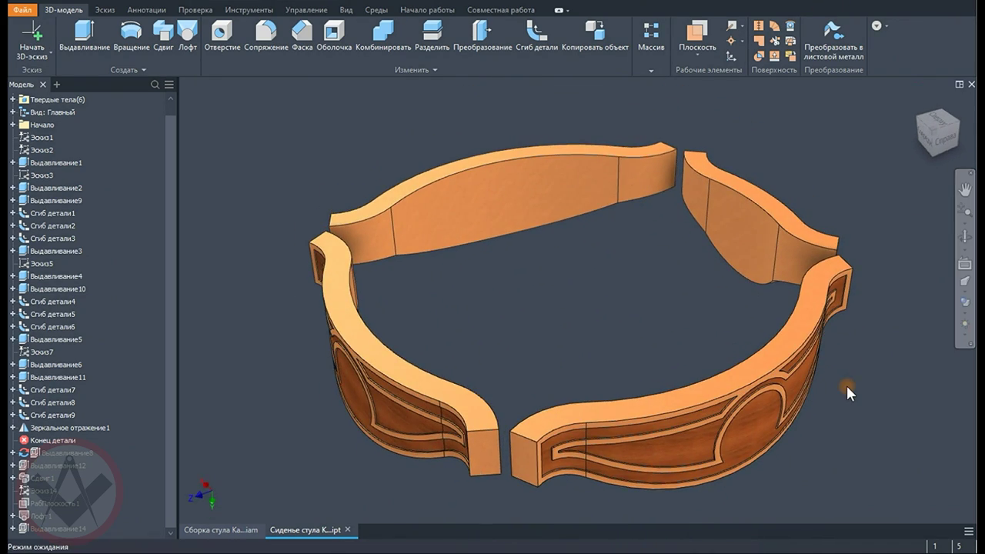
{"action": "left_click", "coordinate": [221, 529]}
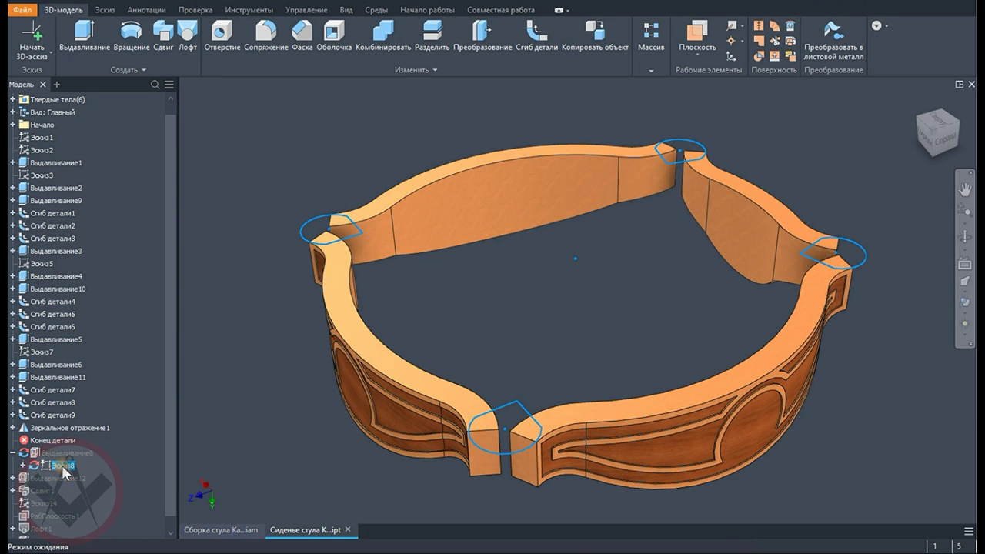
{"action": "left_click", "coordinate": [30, 323]}
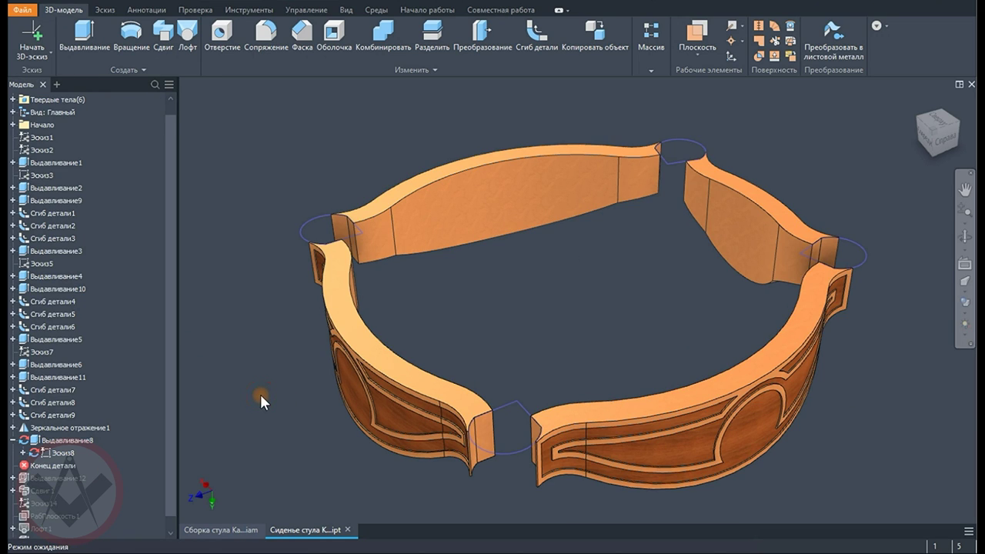
{"action": "left_click", "coordinate": [229, 530]}
Restore the 4 mm Выдавливание12 seat board
{"action": "scroll", "coordinate": [389, 435], "scroll_direction": "up", "scroll_amount": 3}
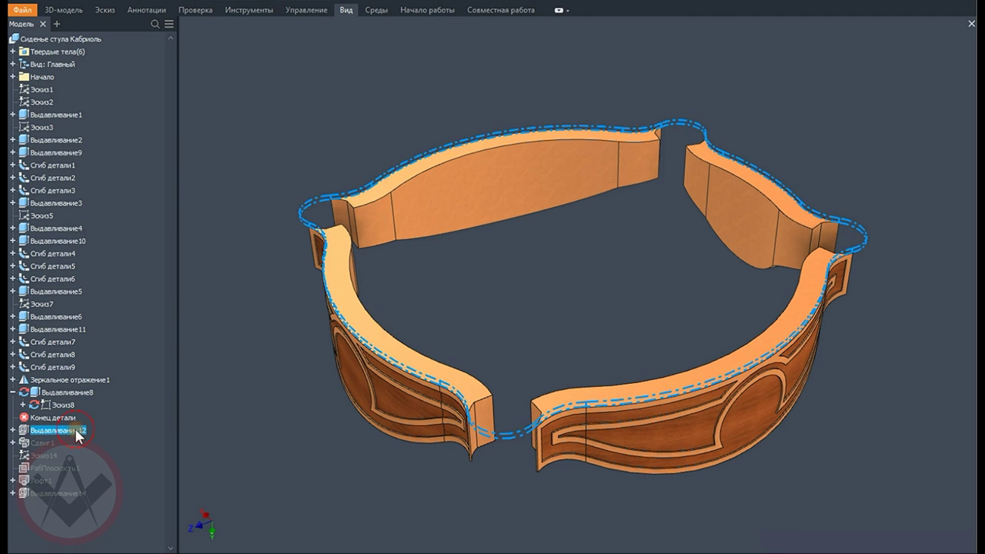
{"action": "double_click", "coordinate": [77, 432]}
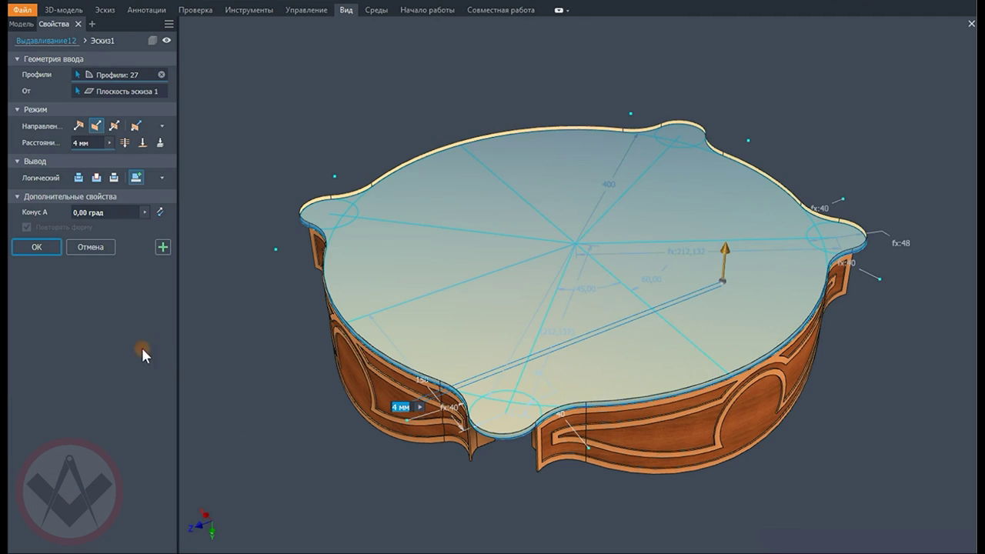
{"action": "key", "text": "Return"}
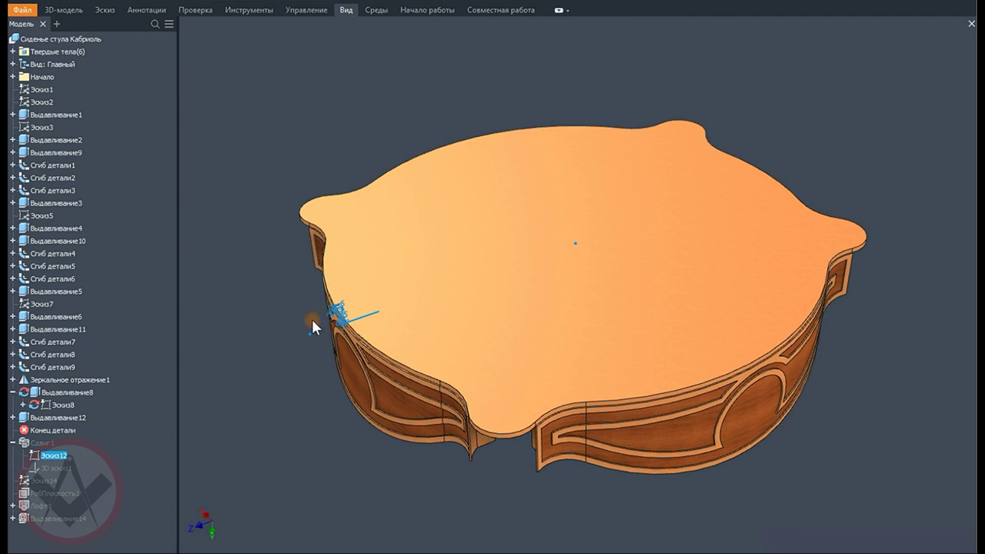
{"action": "scroll", "coordinate": [334, 317], "scroll_direction": "up", "scroll_amount": 5}
{"action": "scroll", "coordinate": [334, 317], "scroll_direction": "up", "scroll_amount": 3}
{"action": "left_click", "coordinate": [310, 344]}
Add the Сдвиг1 swept bead around the seat edge
{"action": "double_click", "coordinate": [57, 455]}
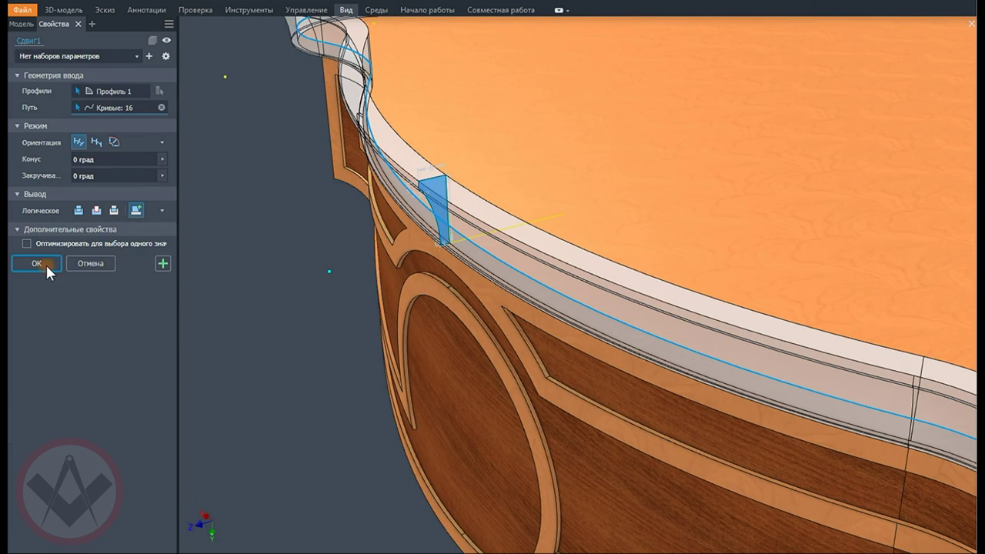
{"action": "left_click", "coordinate": [42, 263]}
{"action": "key", "text": "F6"}
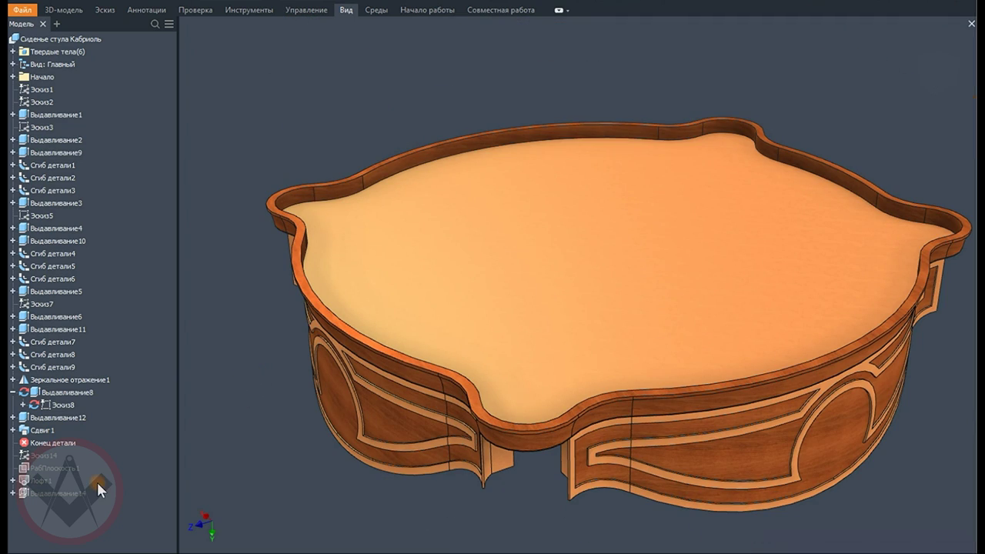
Apply the domed Лофт1 cushion loft with its tangency end condition
{"action": "double_click", "coordinate": [41, 482]}
{"action": "left_click", "coordinate": [728, 259]}
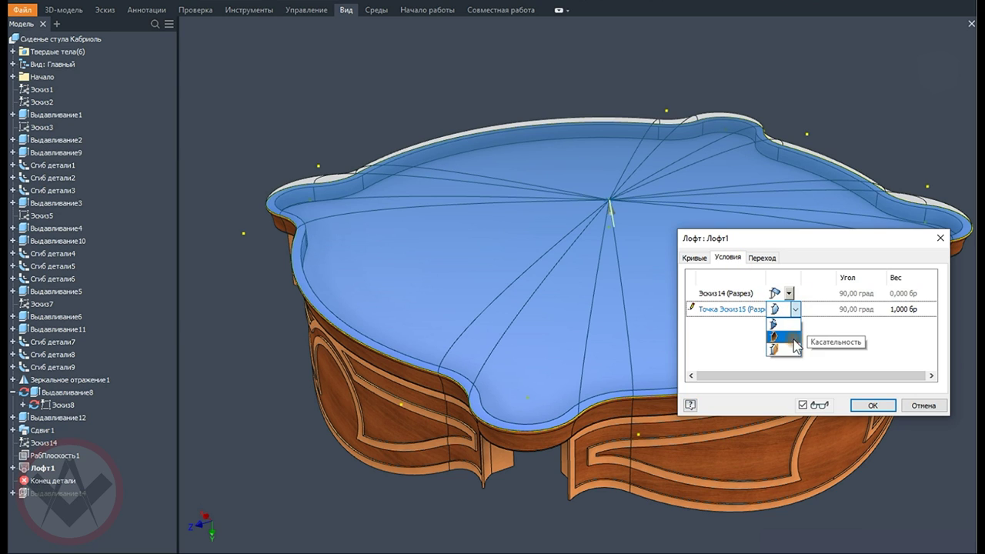
{"action": "left_click", "coordinate": [865, 404]}
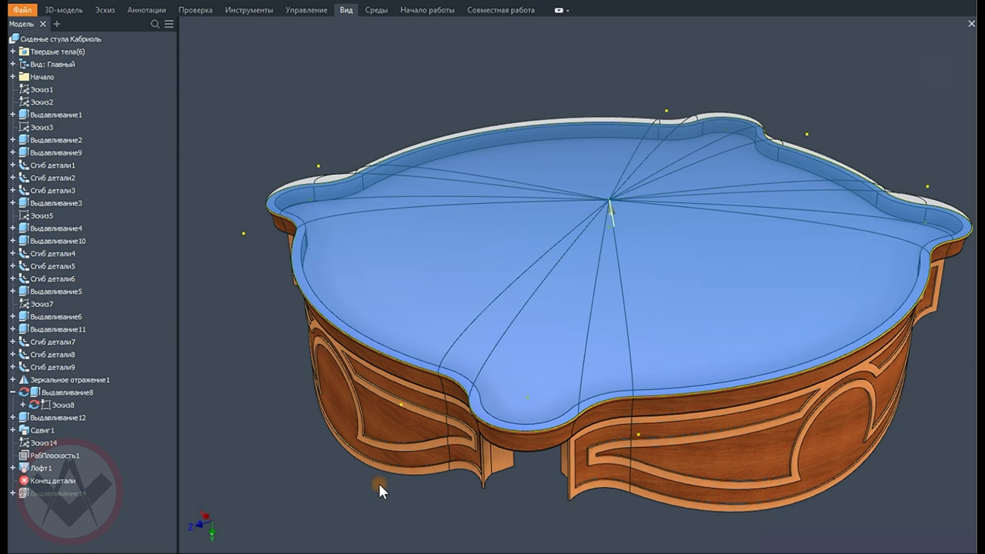
Confirm the Выдавливание14 extrusion on the seat and finish the part edit
{"action": "left_click", "coordinate": [943, 77]}
{"action": "scroll", "coordinate": [400, 254], "scroll_direction": "up", "scroll_amount": 5}
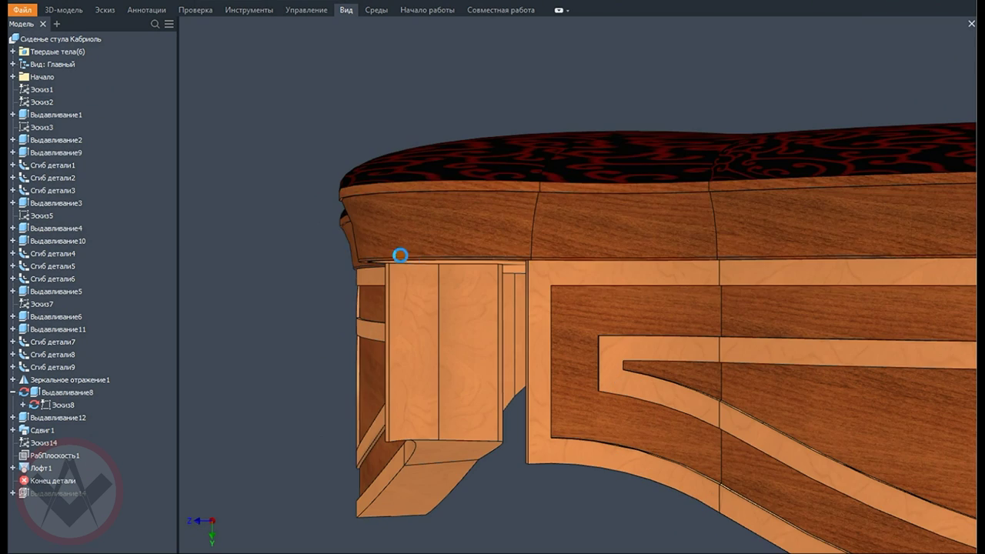
{"action": "double_click", "coordinate": [73, 538]}
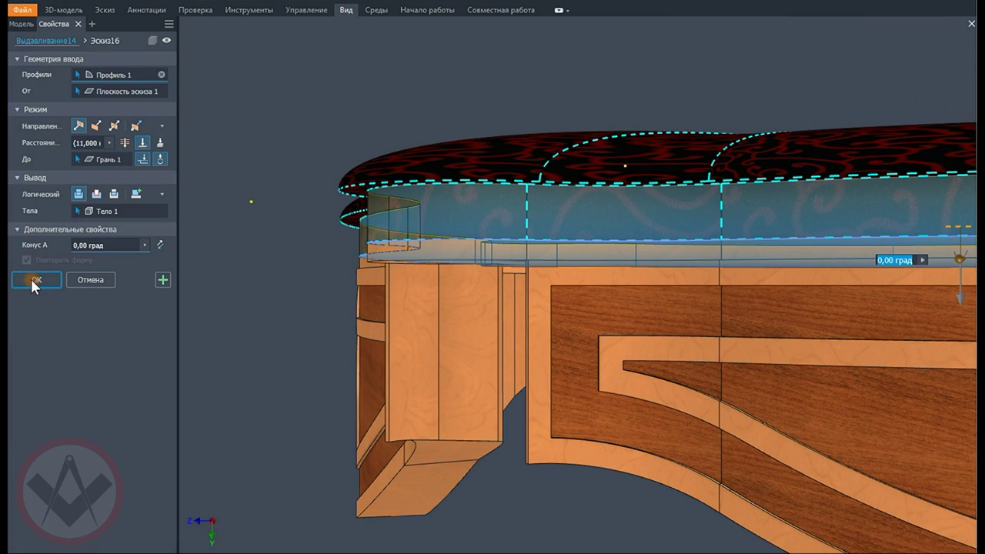
{"action": "left_click", "coordinate": [31, 279]}
{"action": "left_click", "coordinate": [918, 44]}
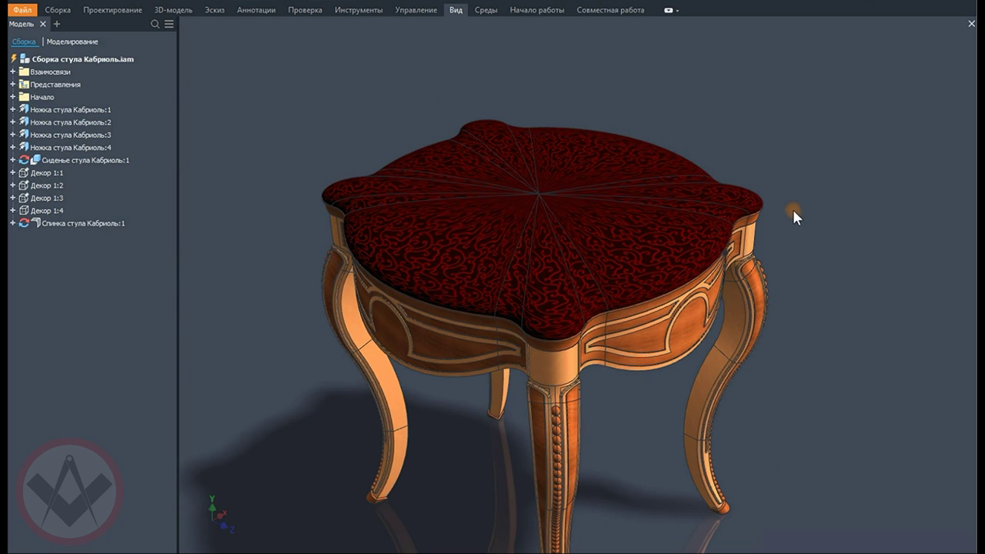
Zoom and orbit around the chair assembly, ending in a straight front view
{"action": "scroll", "coordinate": [810, 241], "scroll_direction": "up", "scroll_amount": 2}
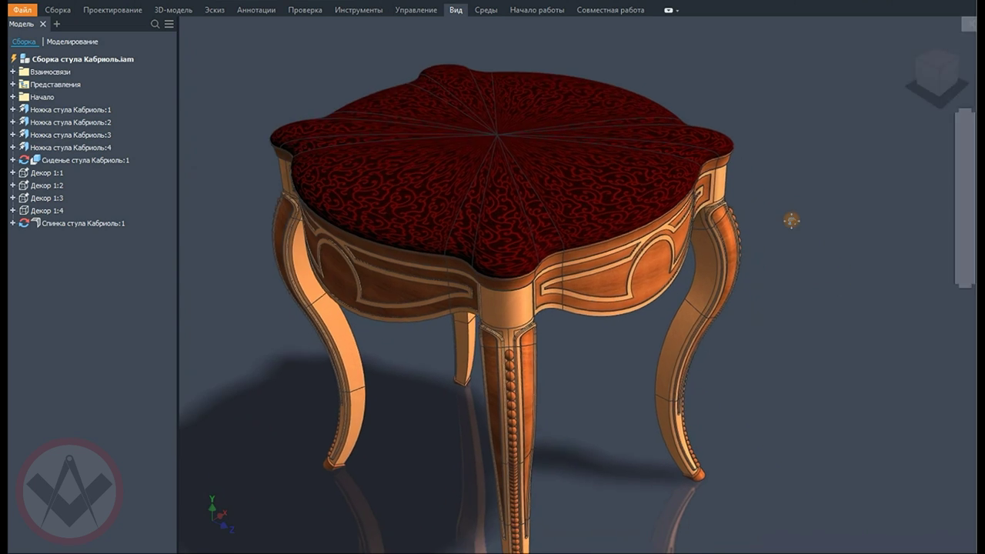
{"action": "scroll", "coordinate": [811, 242], "scroll_direction": "up", "scroll_amount": 2}
{"action": "scroll", "coordinate": [812, 242], "scroll_direction": "up", "scroll_amount": 2}
{"action": "scroll", "coordinate": [812, 241], "scroll_direction": "up", "scroll_amount": 1}
{"action": "mouse_move", "coordinate": [737, 352]}
{"action": "middle_mouse_down", "text": "shift"}
{"action": "mouse_move", "coordinate": [857, 336]}
{"action": "mouse_move", "coordinate": [451, 391]}
{"action": "mouse_move", "coordinate": [782, 400]}
{"action": "mouse_move", "coordinate": [572, 403]}
{"action": "mouse_move", "coordinate": [625, 316]}
{"action": "mouse_move", "coordinate": [594, 358]}
{"action": "middle_mouse_up", "text": "shift"}
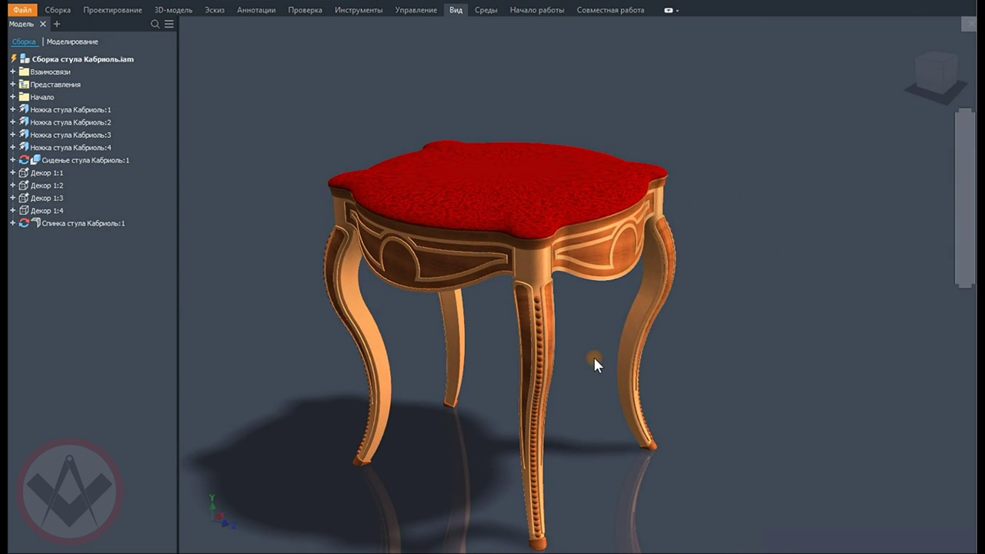
{"action": "left_click", "coordinate": [935, 75]}
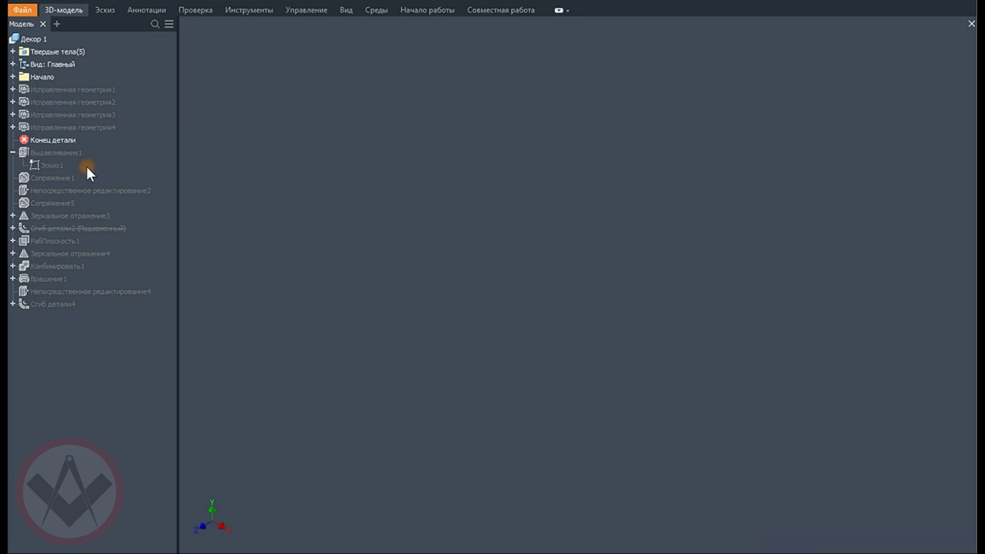
Restore the block extrusion and edge fillet, then tilt its faces with rotate edits, including 10°
{"action": "left_click", "coordinate": [42, 254]}
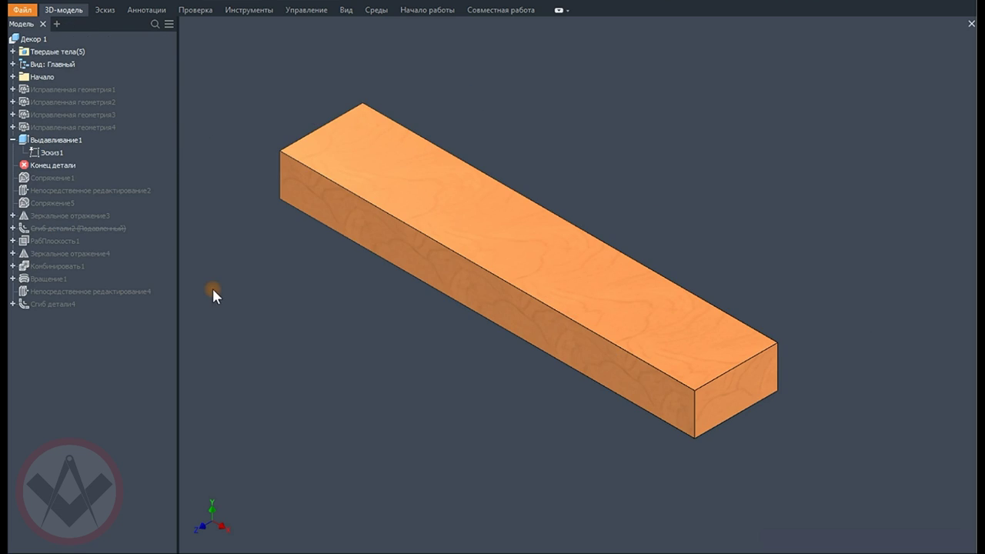
{"action": "double_click", "coordinate": [55, 178]}
{"action": "left_click", "coordinate": [796, 251]}
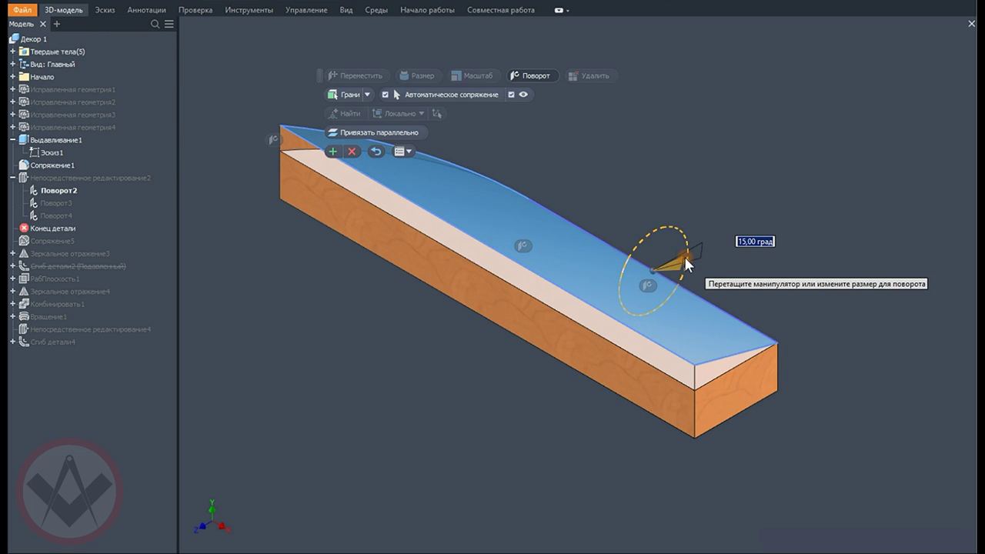
{"action": "left_click", "coordinate": [332, 153]}
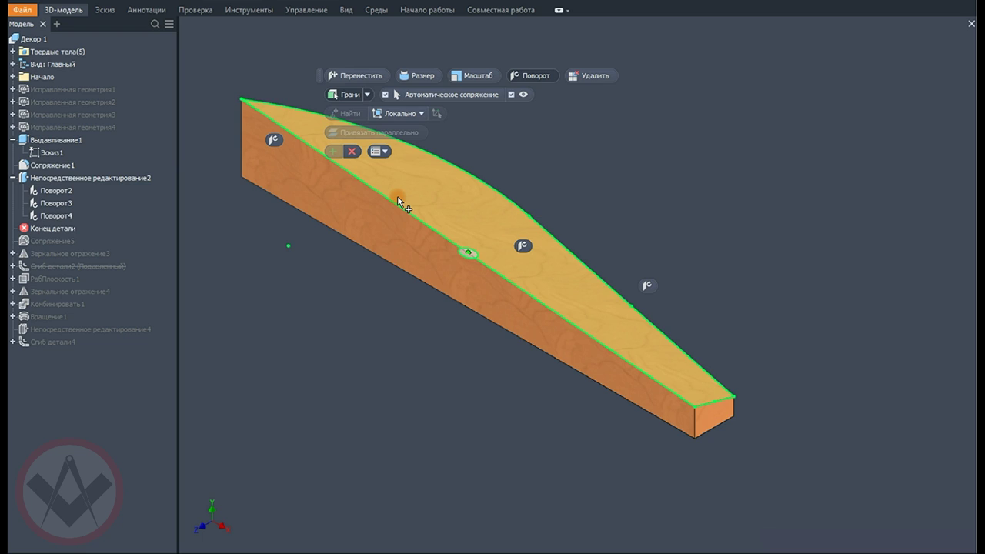
{"action": "left_click", "coordinate": [273, 139]}
{"action": "left_click", "coordinate": [522, 245]}
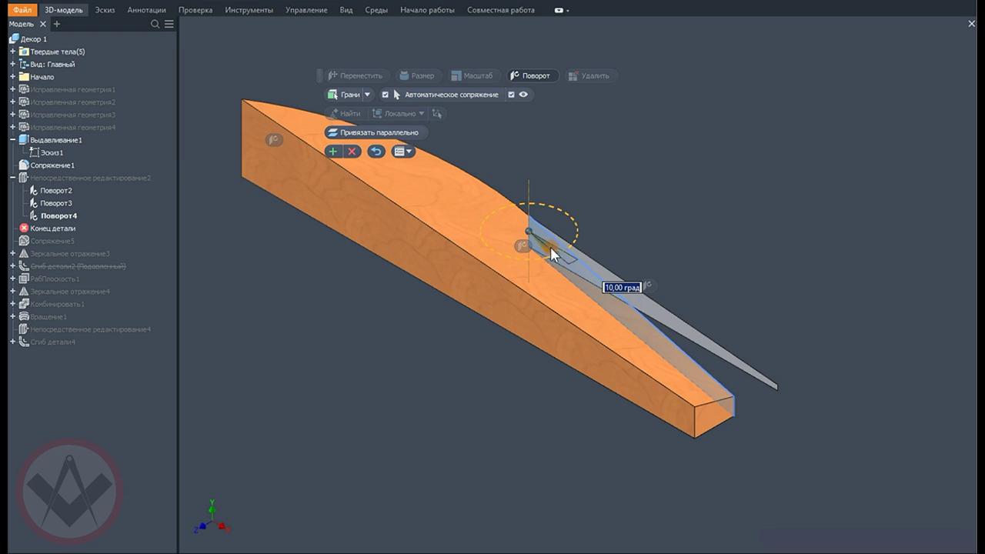
{"action": "left_click", "coordinate": [333, 153]}
{"action": "mouse_move", "coordinate": [748, 268]}
{"action": "middle_mouse_down", "text": "shift"}
{"action": "mouse_move", "coordinate": [696, 343]}
{"action": "mouse_move", "coordinate": [577, 338]}
{"action": "middle_mouse_up", "text": "shift"}
Apply the variable-radius fillet Сопряжение5 starting at 4,500 mm
{"action": "double_click", "coordinate": [70, 209]}
{"action": "left_click", "coordinate": [840, 66]}
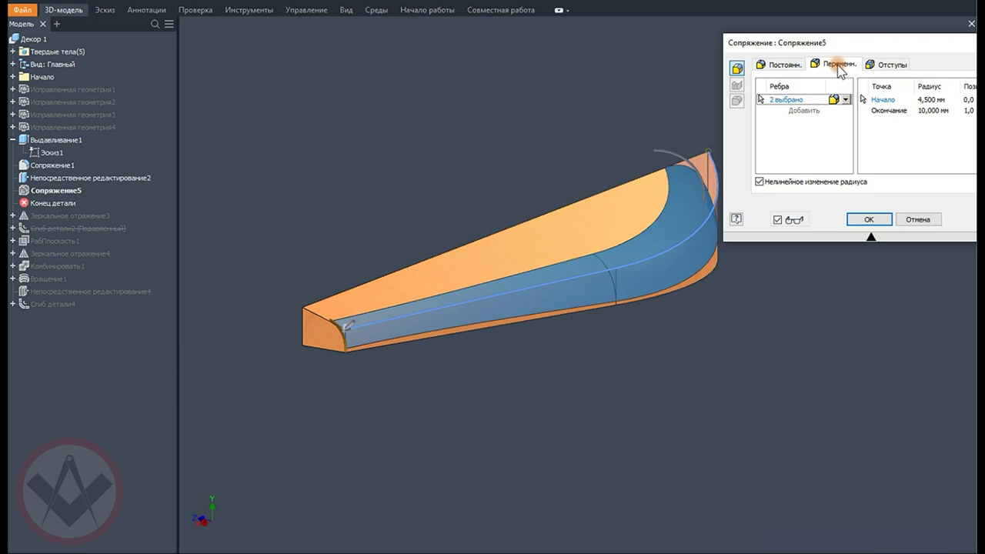
{"action": "left_click", "coordinate": [882, 100]}
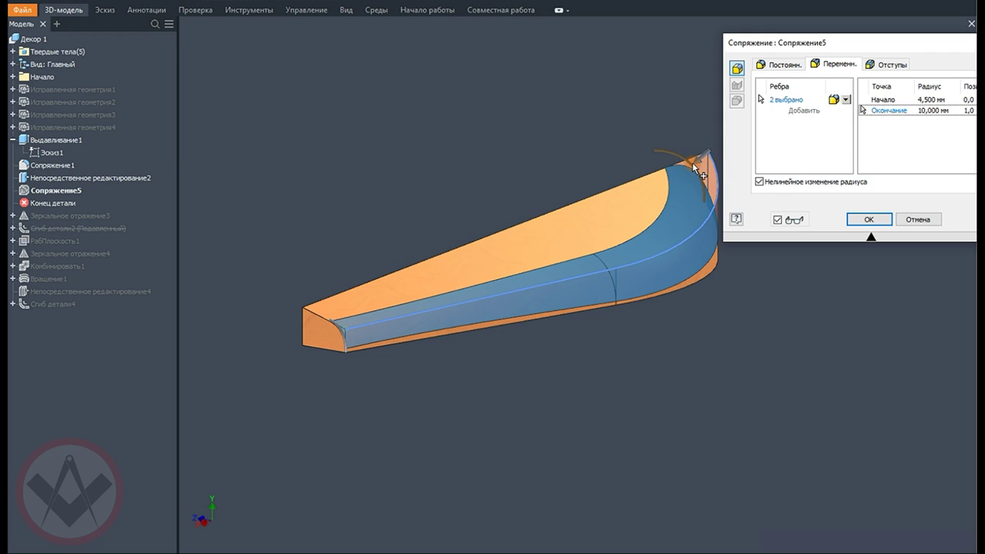
{"action": "left_click", "coordinate": [879, 217]}
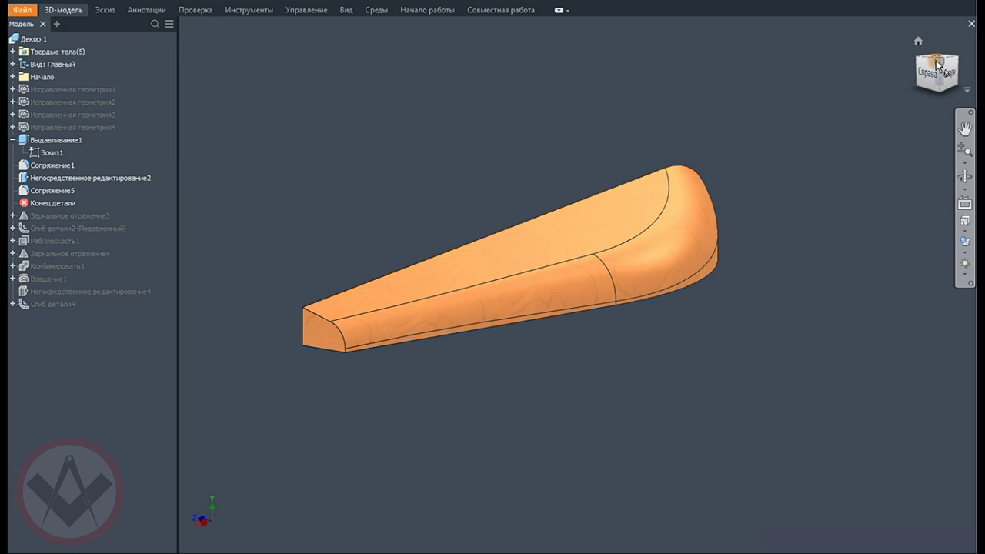
{"action": "left_click", "coordinate": [937, 62]}
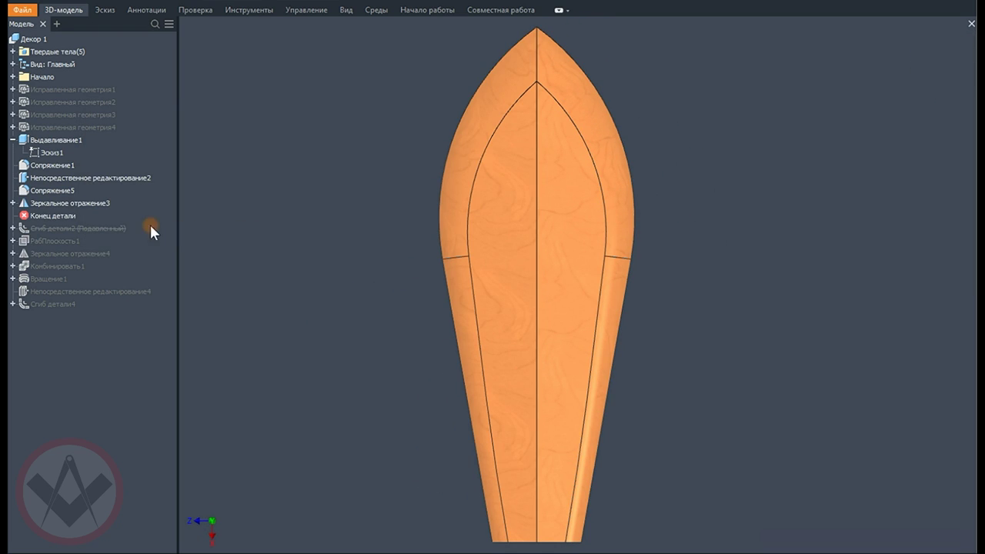
Add the leaf mirror, the 60° leaf bend and the mirrored curled leaf
{"action": "left_click_drag", "start_coordinate": [70, 203], "coordinate": [110, 227]}
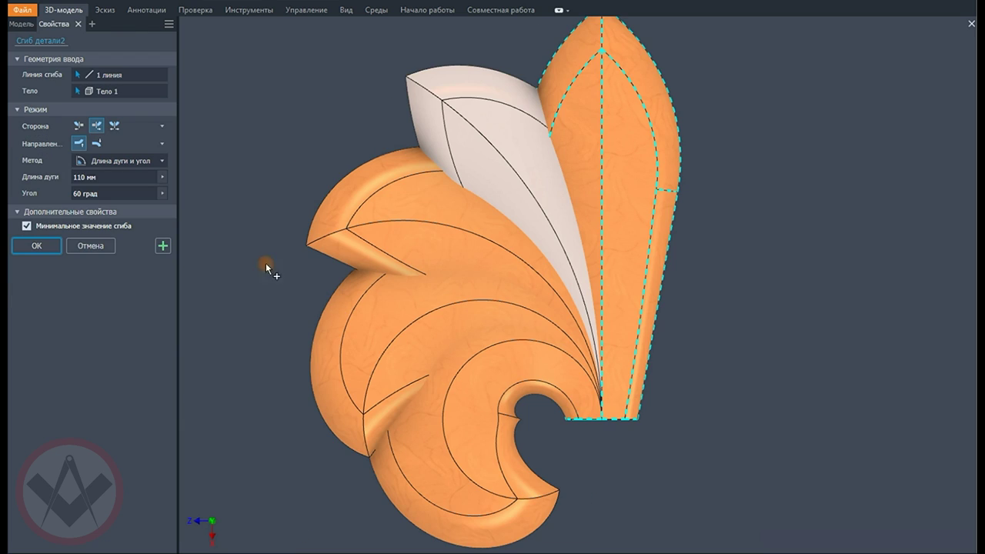
{"action": "left_click", "coordinate": [39, 246]}
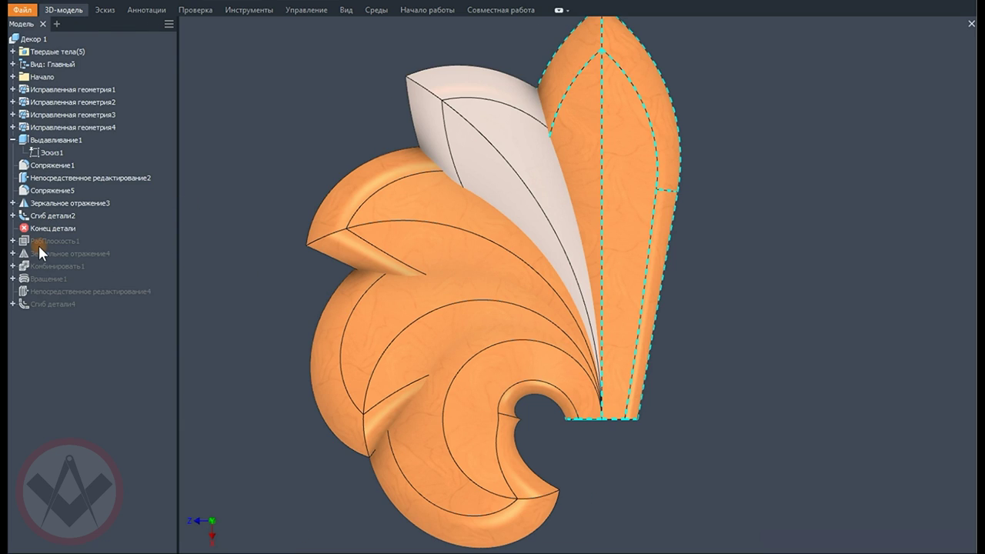
{"action": "left_click", "coordinate": [93, 257]}
{"action": "double_click", "coordinate": [92, 255]}
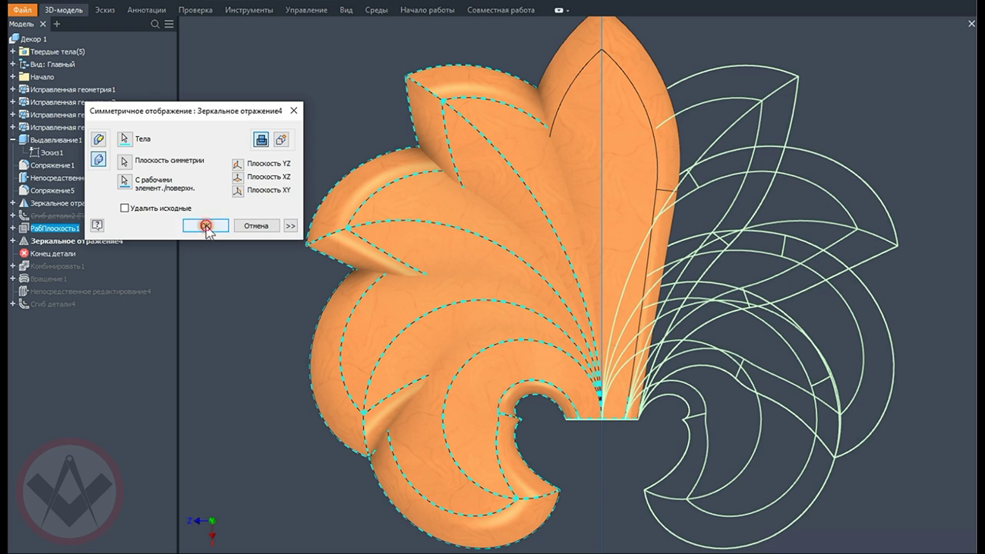
{"action": "left_click", "coordinate": [207, 226]}
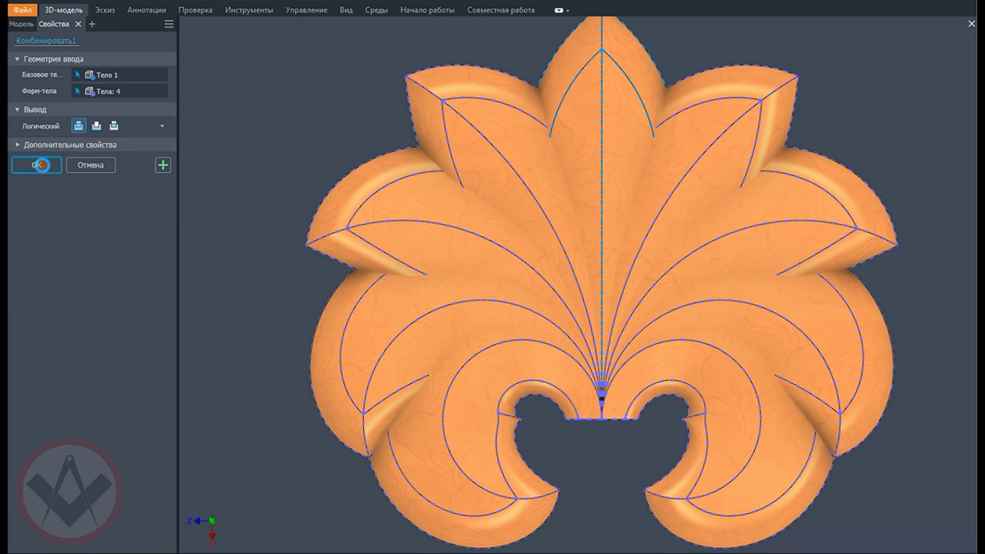
{"action": "middle_click_drag", "start_coordinate": [589, 493], "coordinate": [587, 473], "text": "shift"}
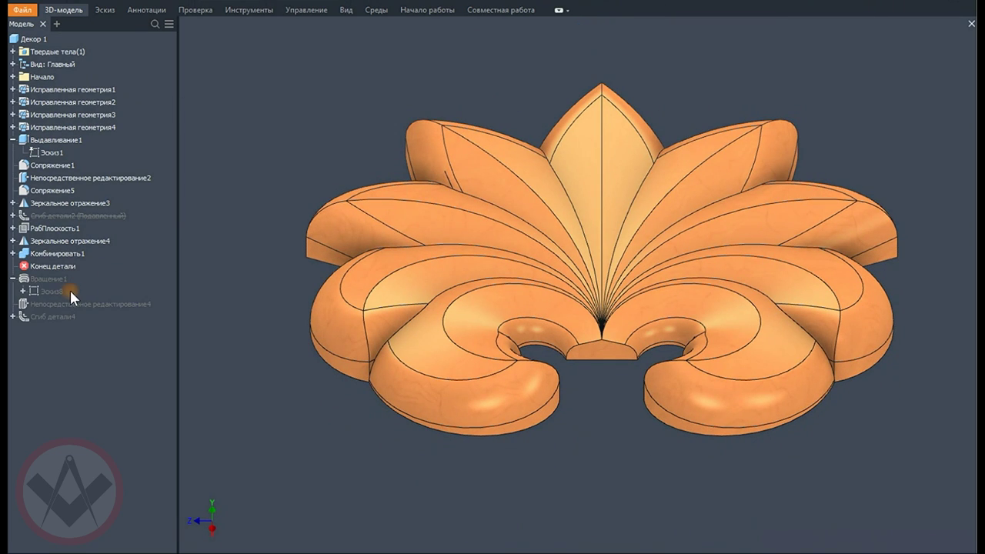
Add the revolved centre and uniform scale, then confirm the 45° Сгиб детали4 bend
{"action": "left_click", "coordinate": [43, 234]}
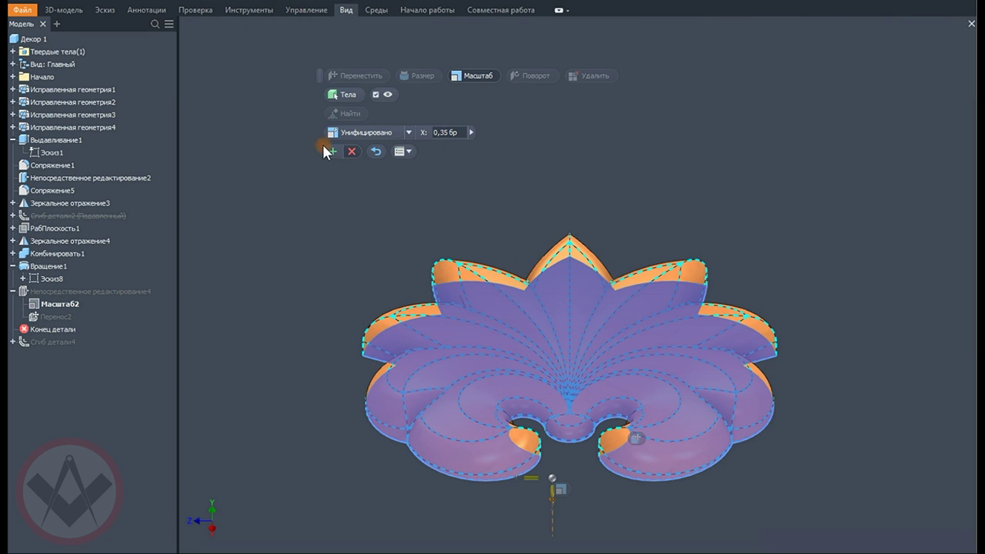
{"action": "left_click", "coordinate": [324, 147]}
{"action": "key", "text": "Escape"}
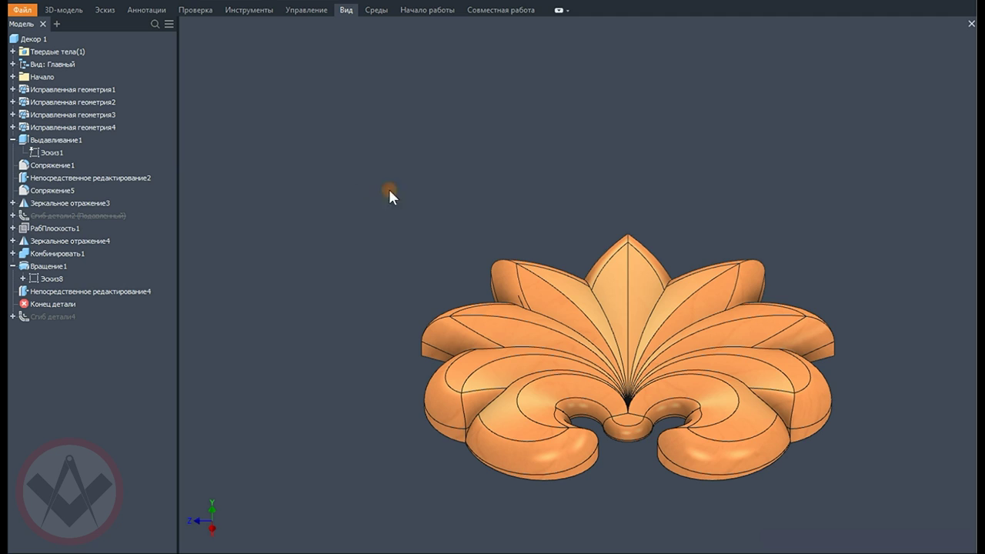
{"action": "mouse_move", "coordinate": [389, 188]}
{"action": "middle_mouse_down", "text": "shift"}
{"action": "mouse_move", "coordinate": [643, 113]}
{"action": "mouse_move", "coordinate": [670, 178]}
{"action": "middle_mouse_up", "text": "shift"}
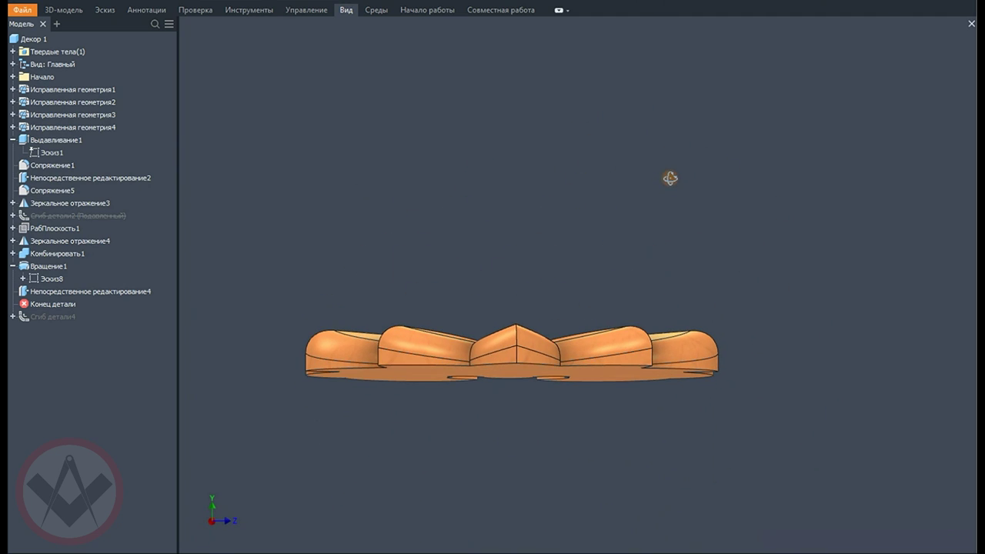
{"action": "double_click", "coordinate": [65, 316]}
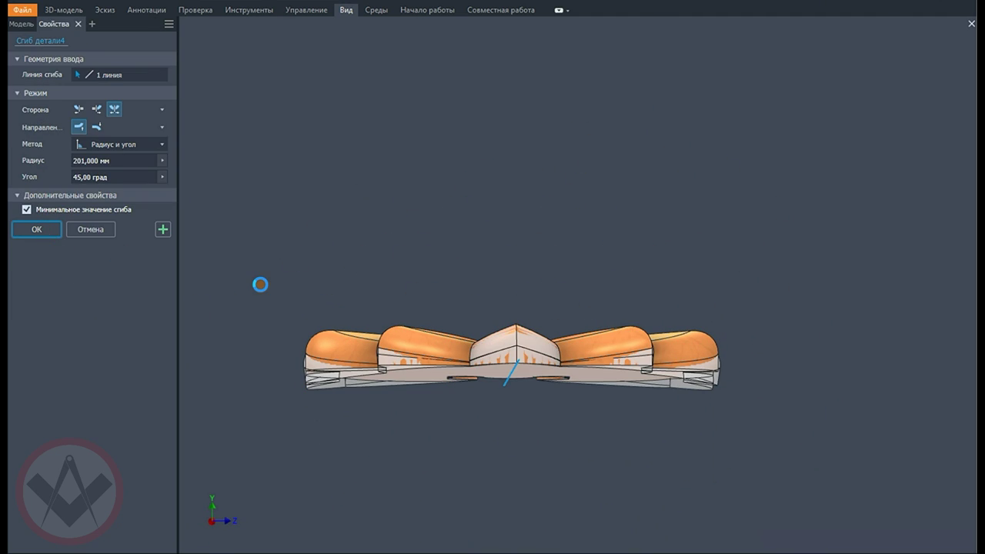
{"action": "key", "text": "Return"}
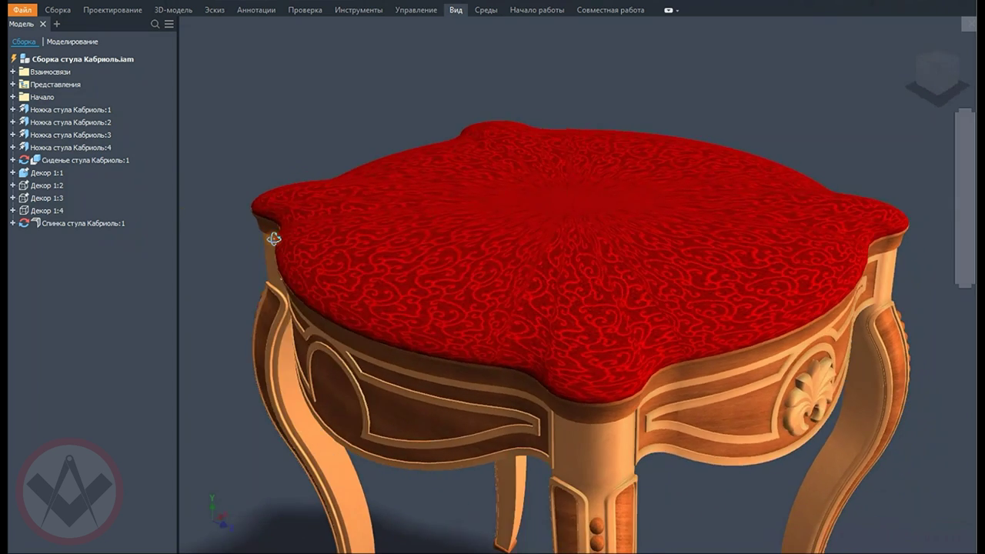
Zoom out and orbit around the whole chair assembly
{"action": "scroll", "coordinate": [273, 238], "scroll_direction": "down", "scroll_amount": 5}
{"action": "middle_click_drag", "start_coordinate": [803, 280], "coordinate": [814, 282], "text": "shift"}
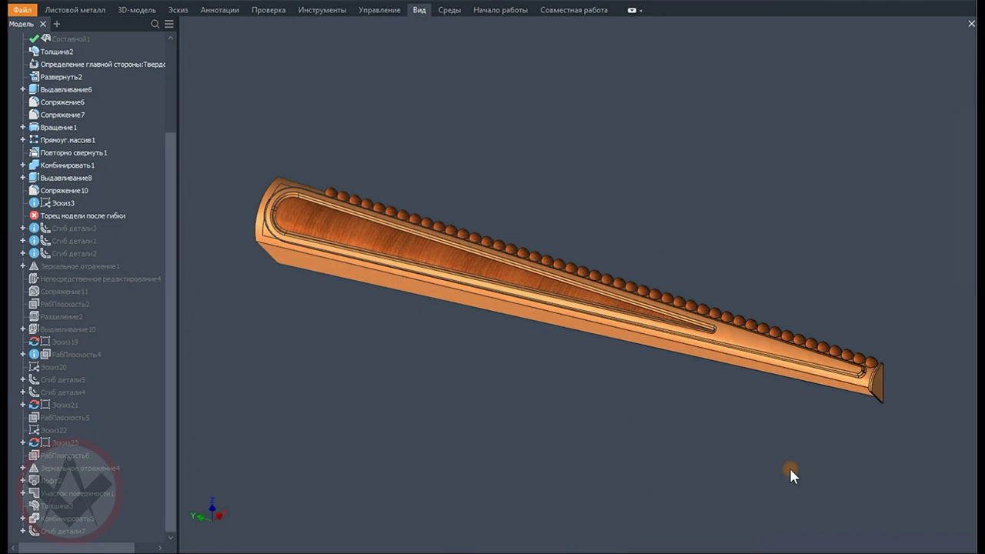
Confirm the bends Сгиб детали3 (5°), Сгиб детали1 and Сгиб детали2 (15°, 250 mm)
{"action": "left_click", "coordinate": [73, 203]}
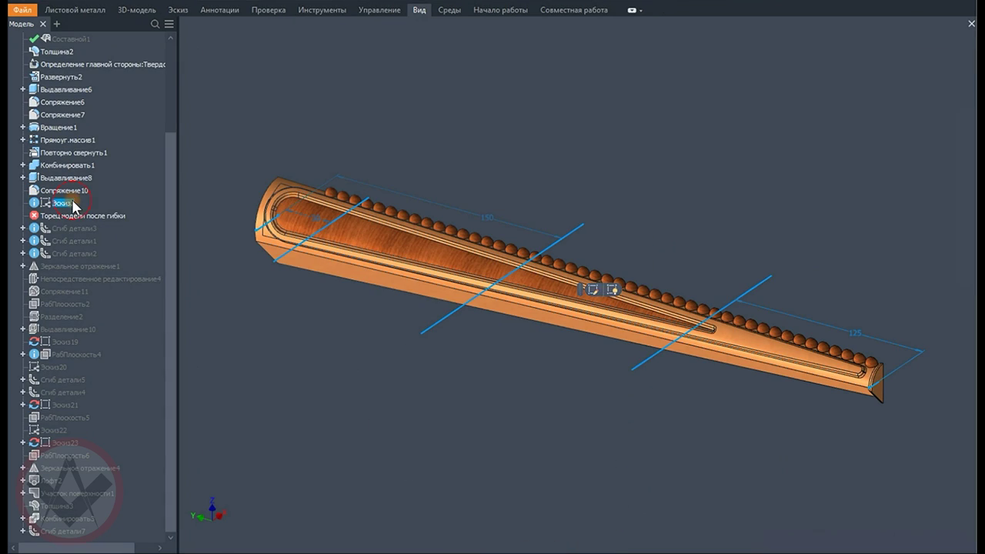
{"action": "left_click", "coordinate": [935, 85]}
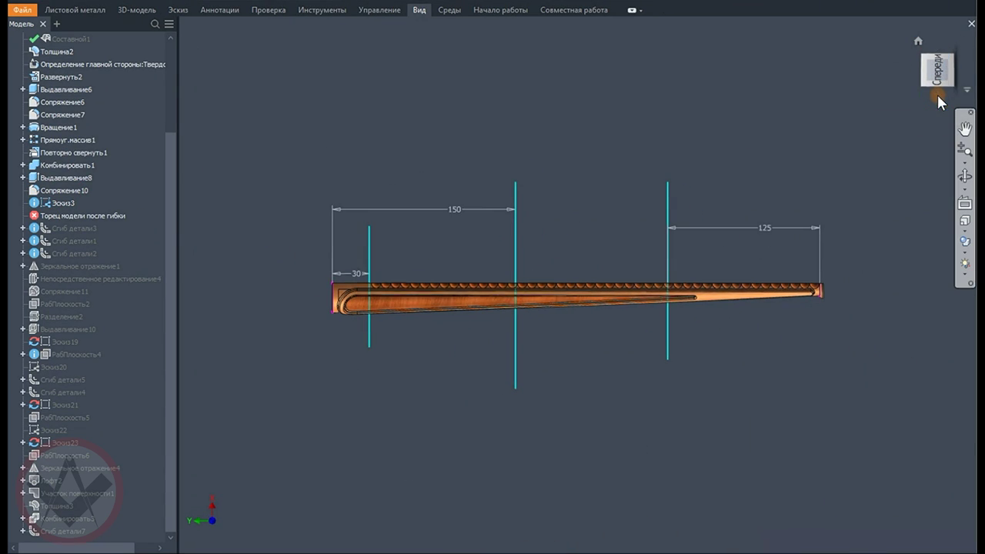
{"action": "double_click", "coordinate": [73, 228]}
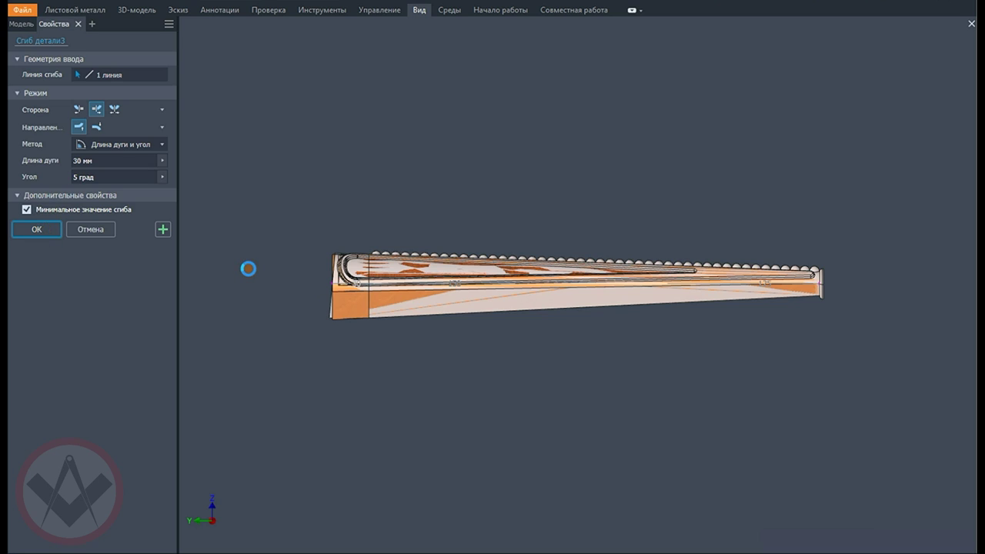
{"action": "key", "text": "Return"}
{"action": "double_click", "coordinate": [77, 241]}
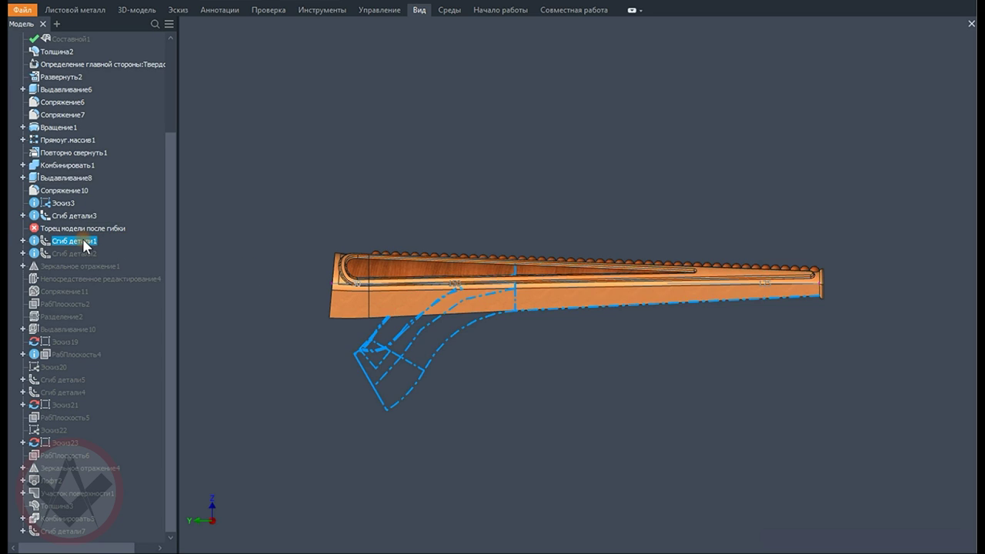
{"action": "key", "text": "Escape"}
{"action": "double_click", "coordinate": [138, 241]}
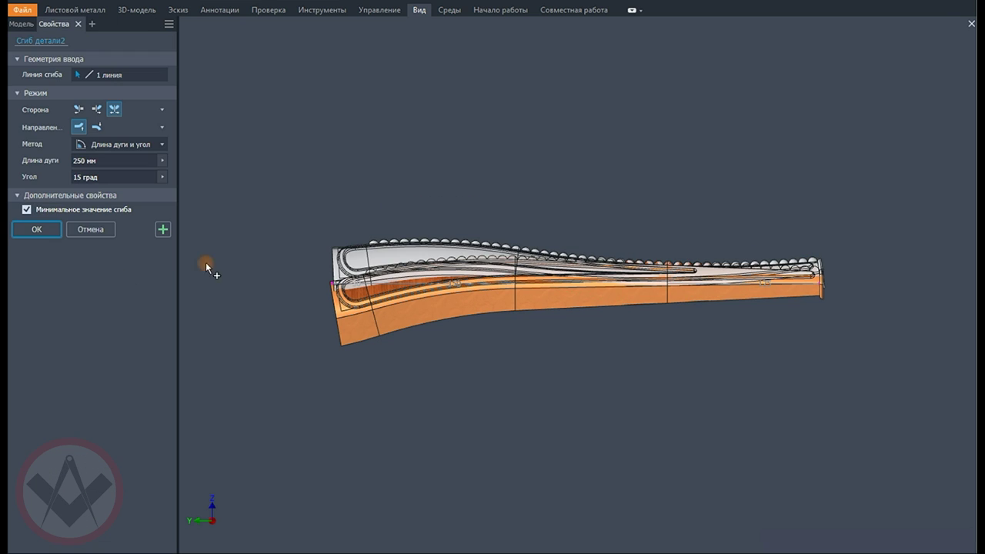
{"action": "key", "text": "Return"}
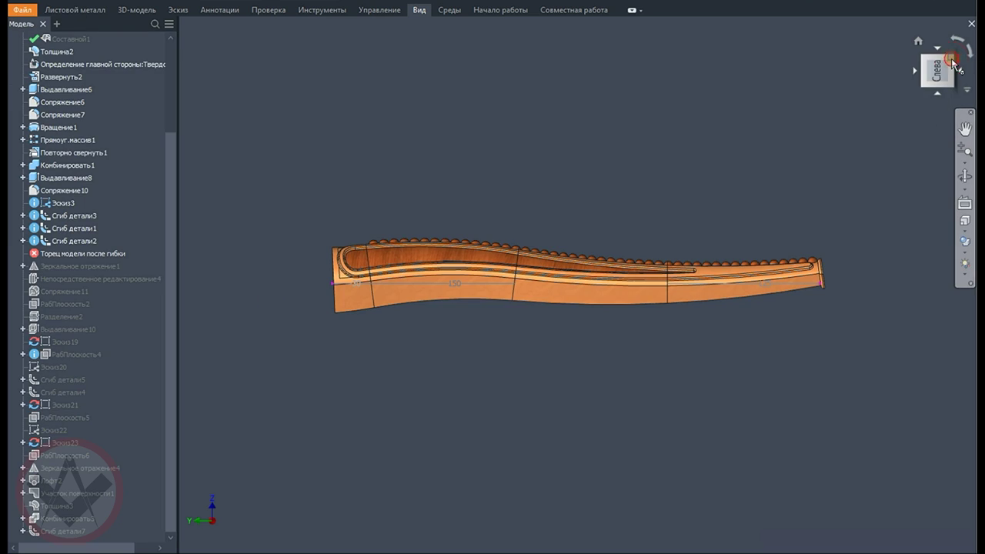
Confirm the Зеркальное отражение1 mirror and roll the part back to just after Выдавливание10
{"action": "key", "text": "F6"}
{"action": "double_click", "coordinate": [77, 265]}
{"action": "left_click", "coordinate": [209, 226]}
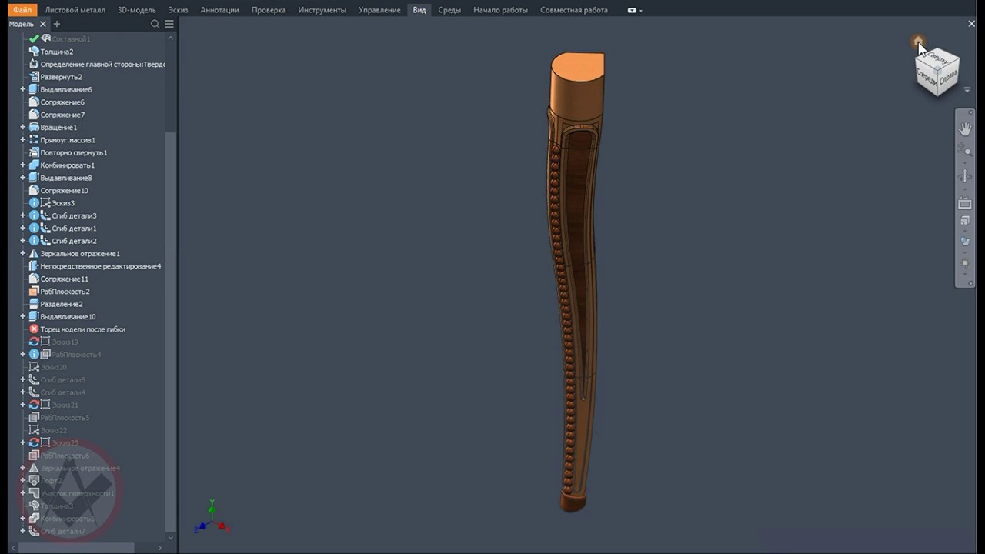
{"action": "left_click", "coordinate": [933, 61]}
Roll the leg forward to include work plane РабПлоскость4 and inspect it
{"action": "scroll", "coordinate": [673, 282], "scroll_direction": "up", "scroll_amount": 2}
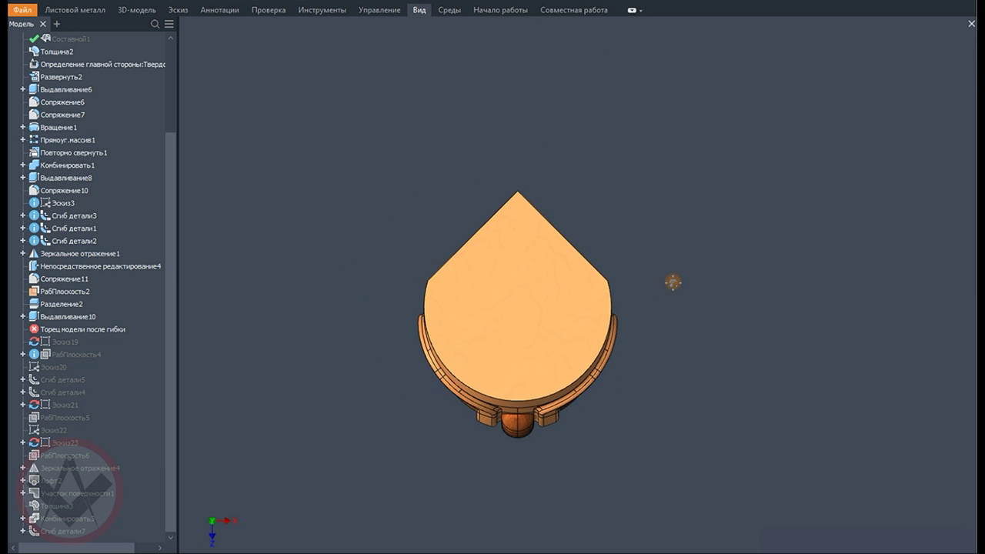
{"action": "left_click_drag", "start_coordinate": [80, 333], "coordinate": [98, 344]}
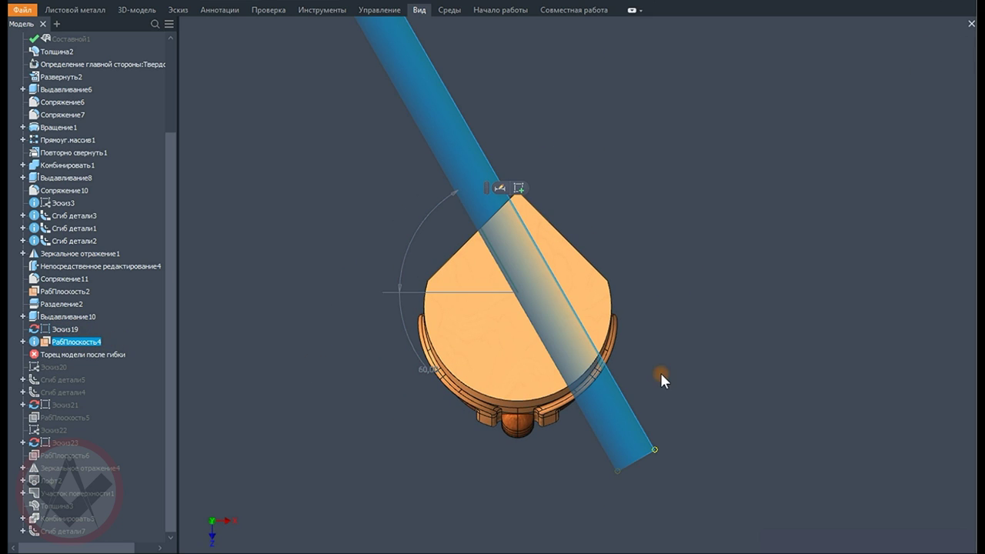
{"action": "middle_click_drag", "start_coordinate": [660, 373], "coordinate": [672, 307], "text": "shift"}
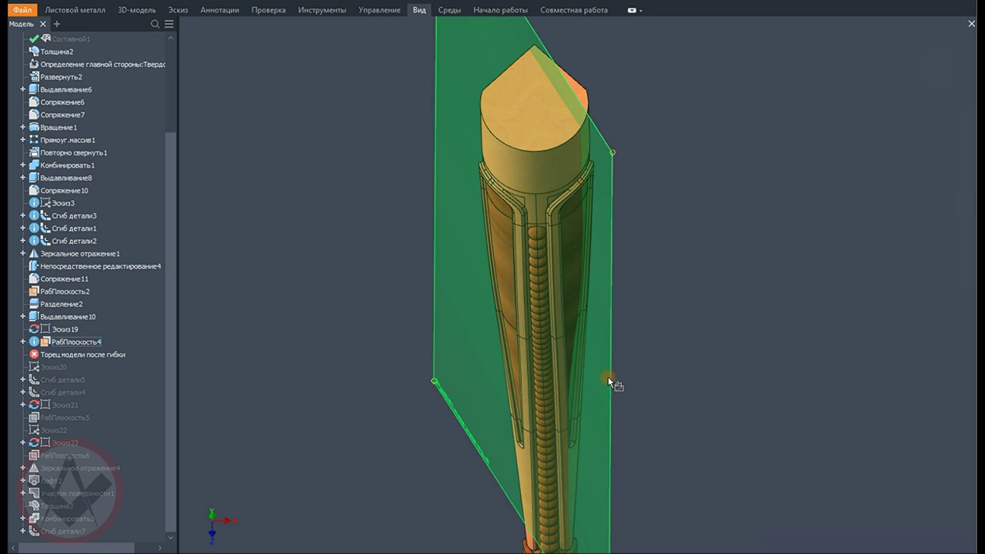
{"action": "key", "text": "Page_Up"}
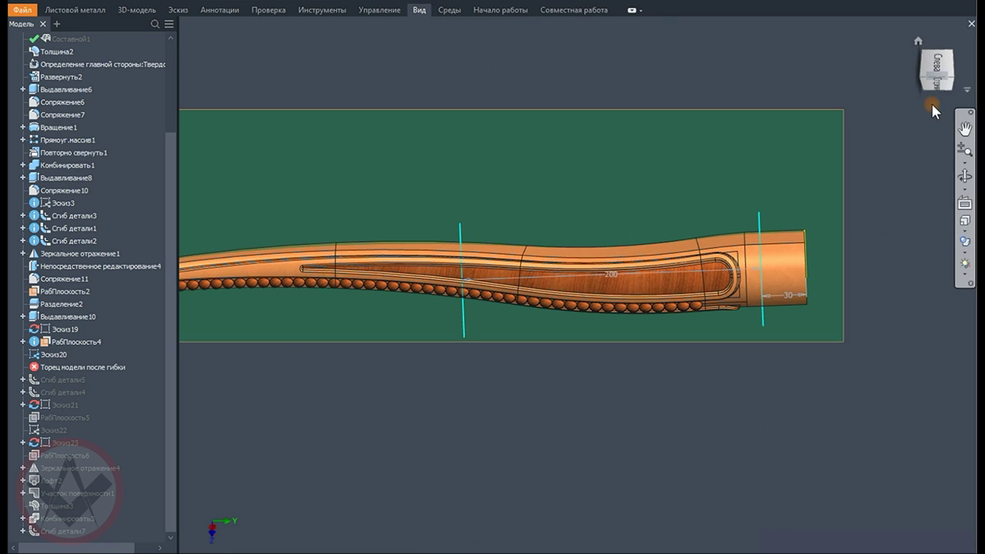
{"action": "left_click", "coordinate": [930, 101]}
Include Эскиз20 and apply the Сгиб детали5 bend of 250 mm, 120°
{"action": "left_click_drag", "start_coordinate": [82, 355], "coordinate": [75, 380]}
{"action": "double_click", "coordinate": [74, 381]}
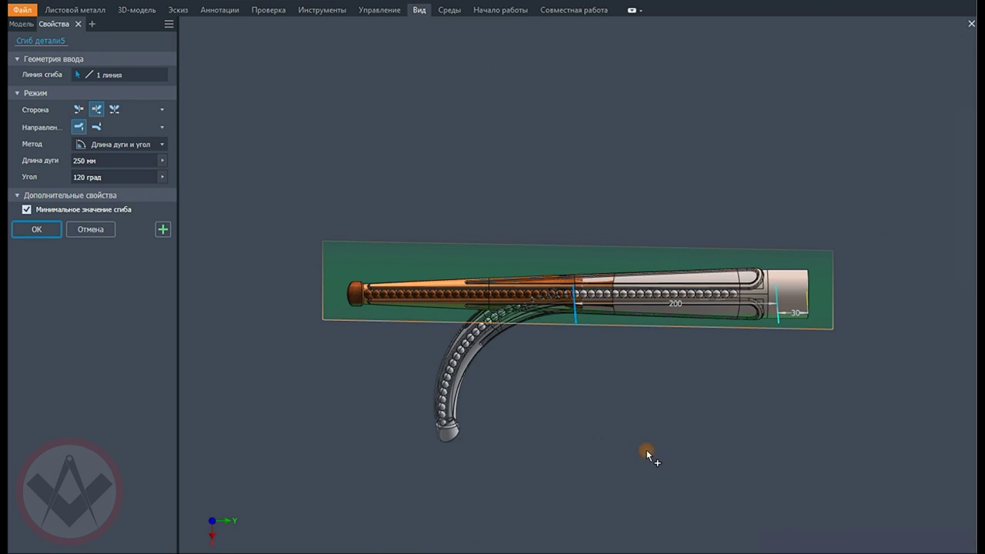
{"action": "middle_click_drag", "start_coordinate": [646, 449], "coordinate": [648, 417], "text": "shift"}
{"action": "left_click", "coordinate": [52, 226]}
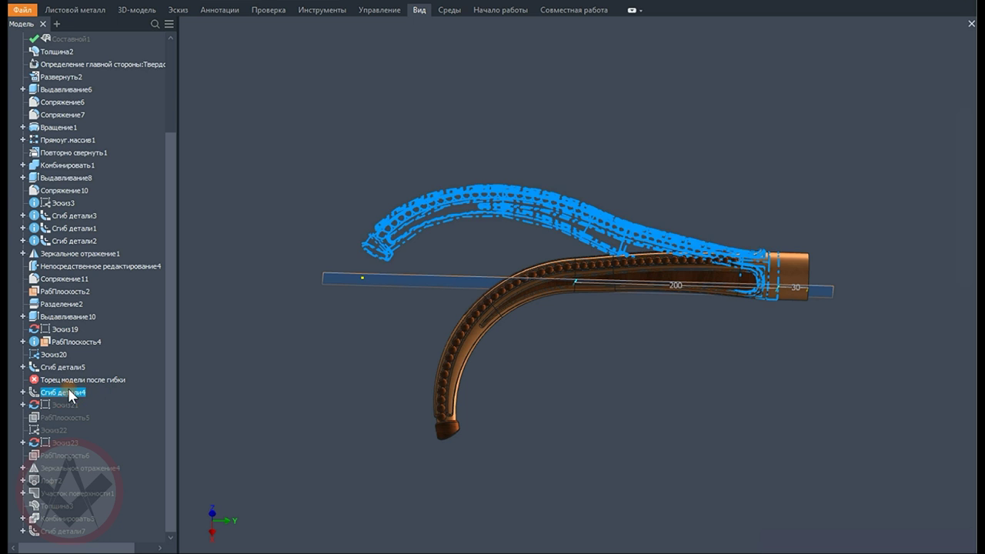
Check Сгиб детали4 unchanged, then roll forward past РабПлоскость5 and РабПлоскость6 through Зеркальное отражение4
{"action": "double_click", "coordinate": [61, 393]}
{"action": "key", "text": "Escape"}
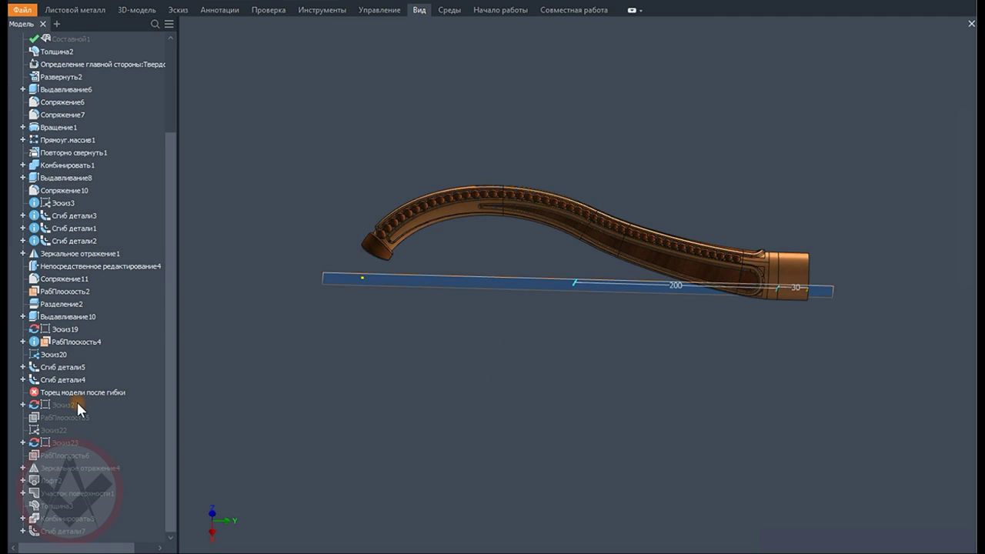
{"action": "left_click_drag", "start_coordinate": [77, 393], "coordinate": [86, 422]}
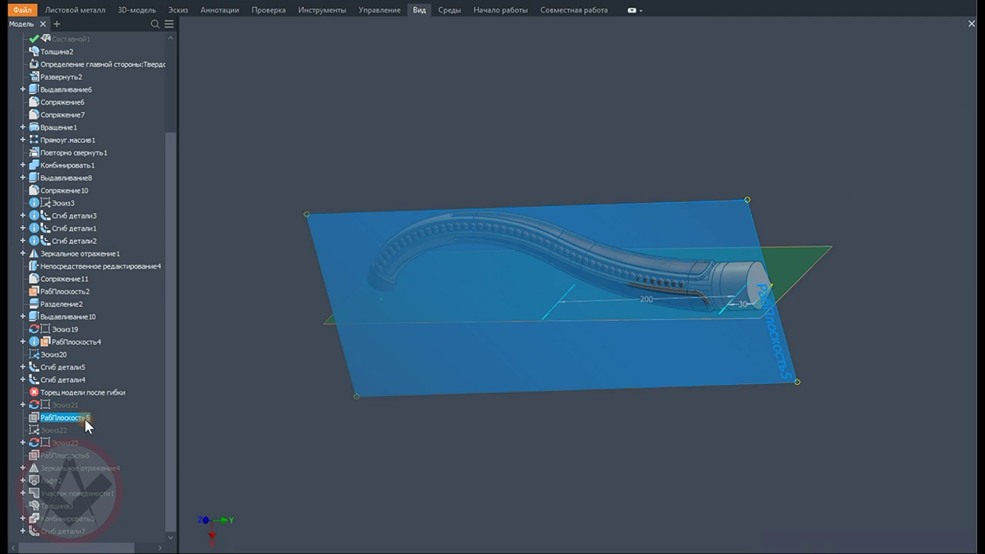
{"action": "left_click", "coordinate": [963, 218]}
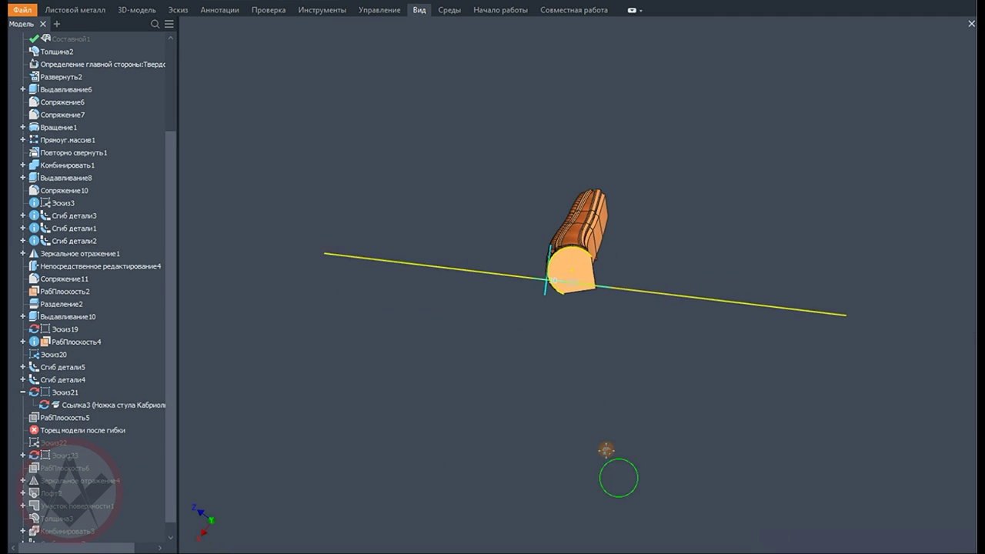
{"action": "left_click", "coordinate": [77, 465]}
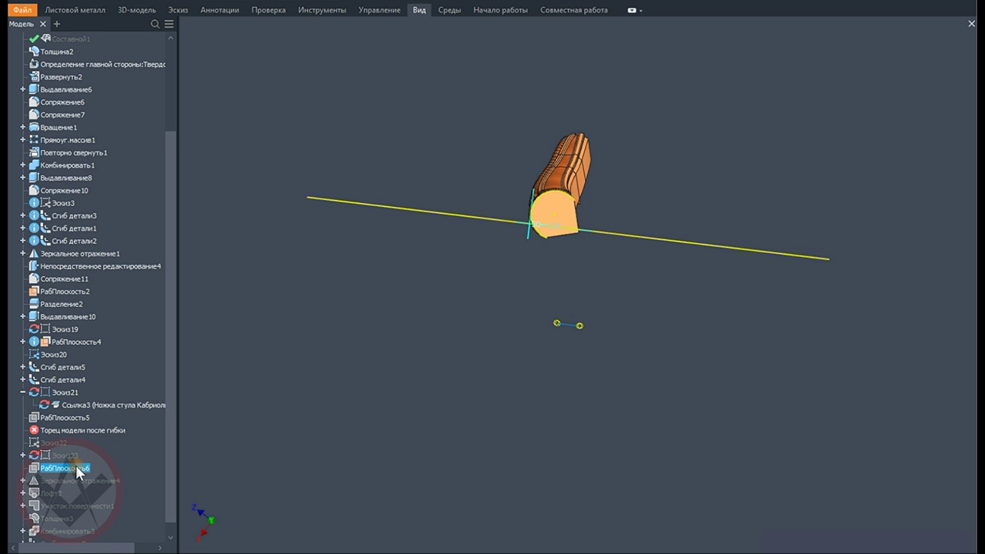
{"action": "left_click_drag", "start_coordinate": [77, 479], "coordinate": [76, 484]}
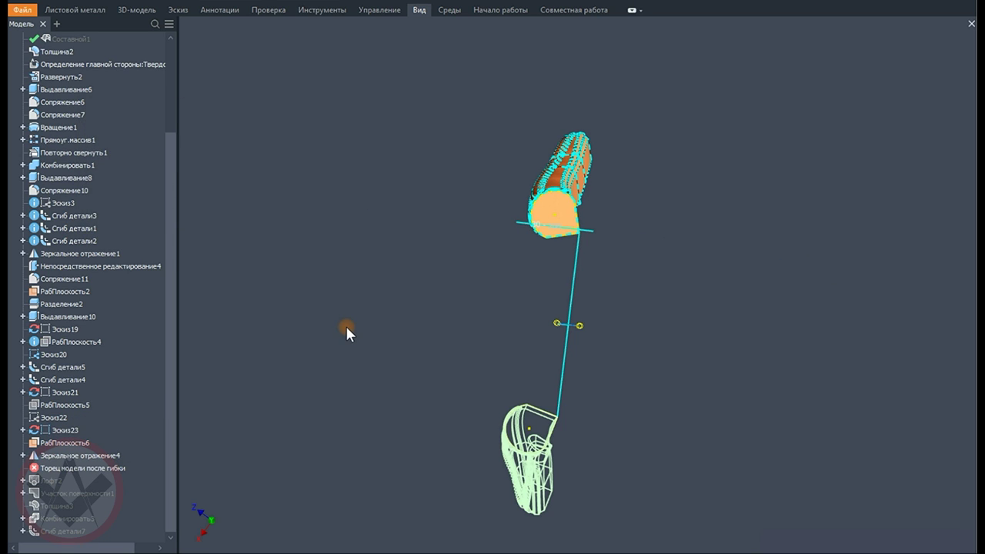
Confirm Лофт2 arching between the curled posts, then open 3D эскиз2 under Участок поверхности1
{"action": "key", "text": "F6"}
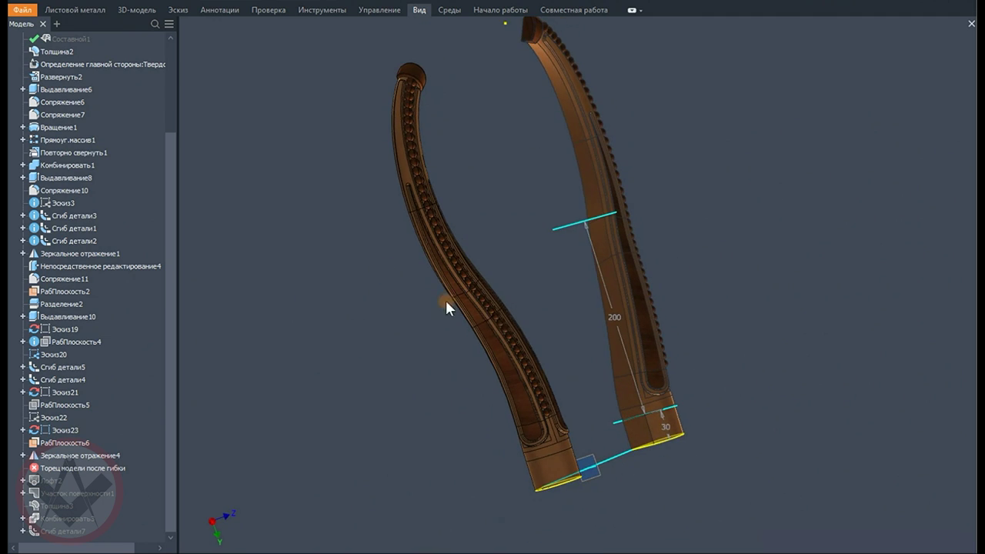
{"action": "middle_click_drag", "start_coordinate": [447, 308], "coordinate": [516, 380], "text": "shift"}
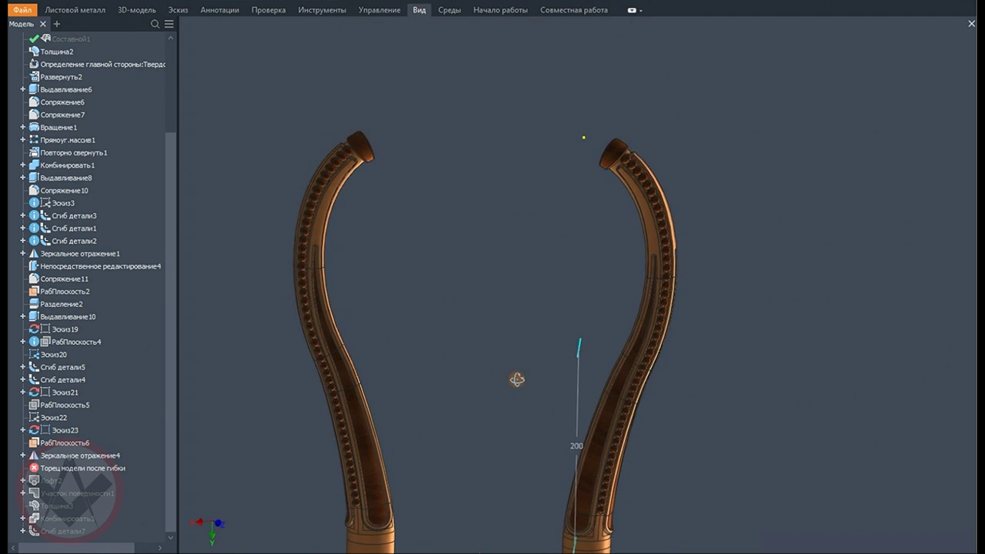
{"action": "left_click", "coordinate": [23, 480]}
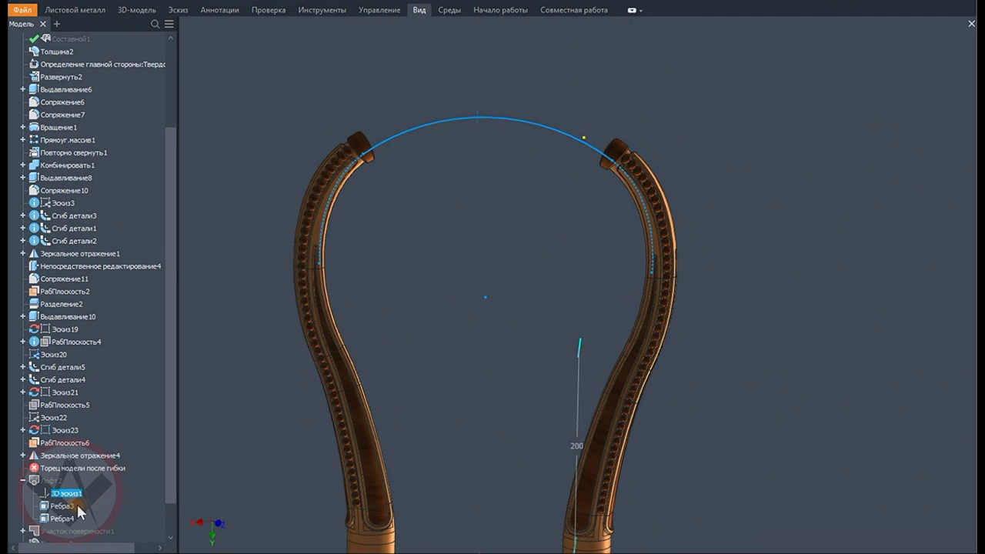
{"action": "double_click", "coordinate": [63, 480]}
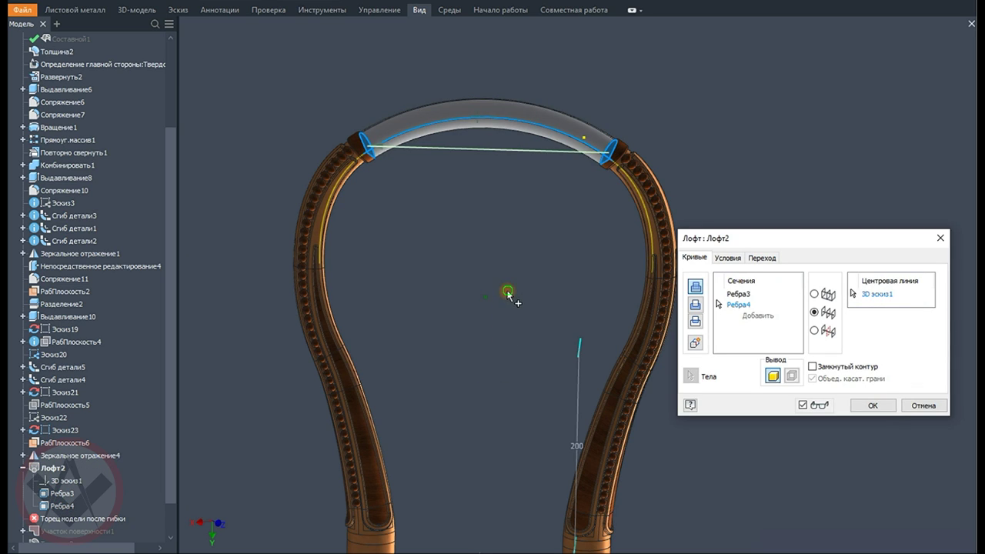
{"action": "middle_click_drag", "start_coordinate": [509, 294], "coordinate": [674, 345], "text": "shift"}
{"action": "left_click", "coordinate": [873, 405]}
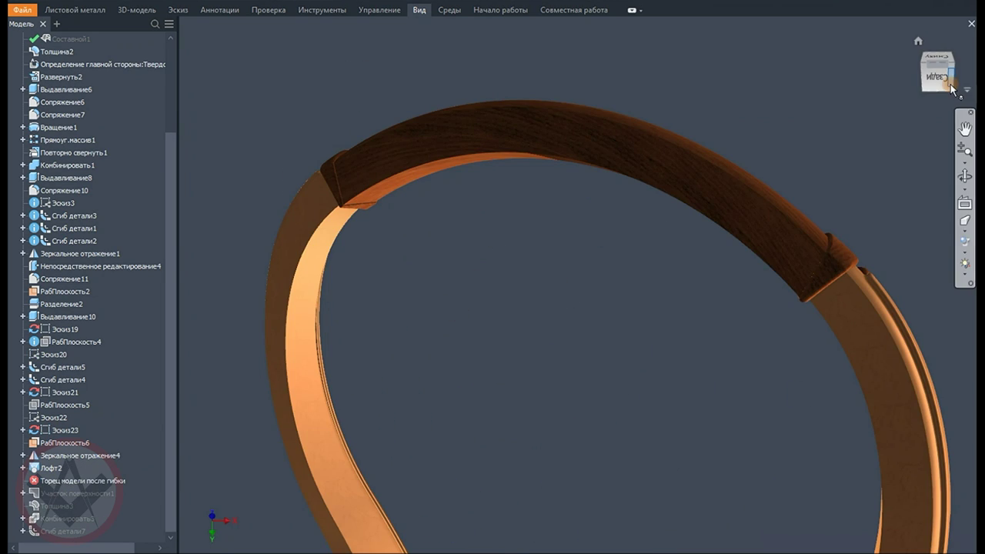
{"action": "left_click", "coordinate": [951, 86]}
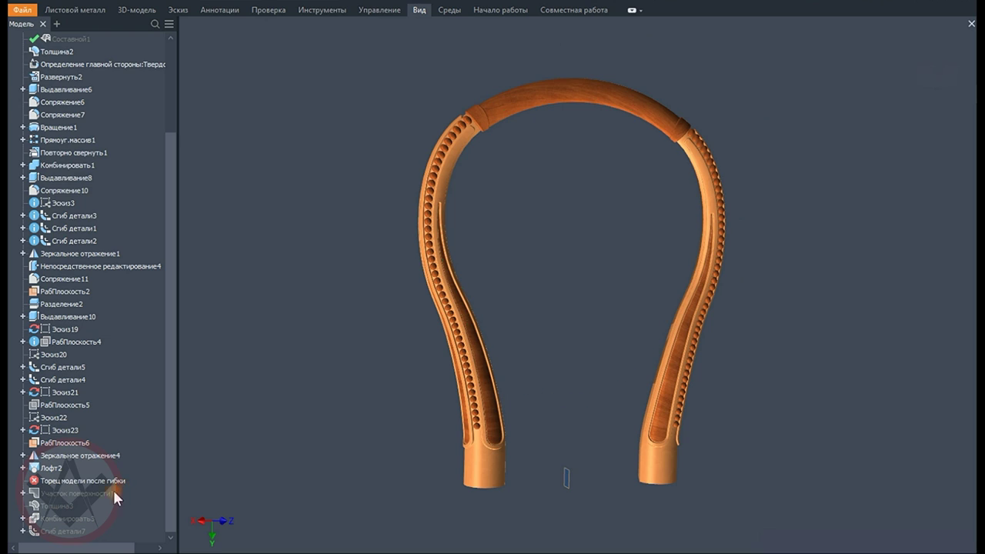
{"action": "double_click", "coordinate": [99, 494]}
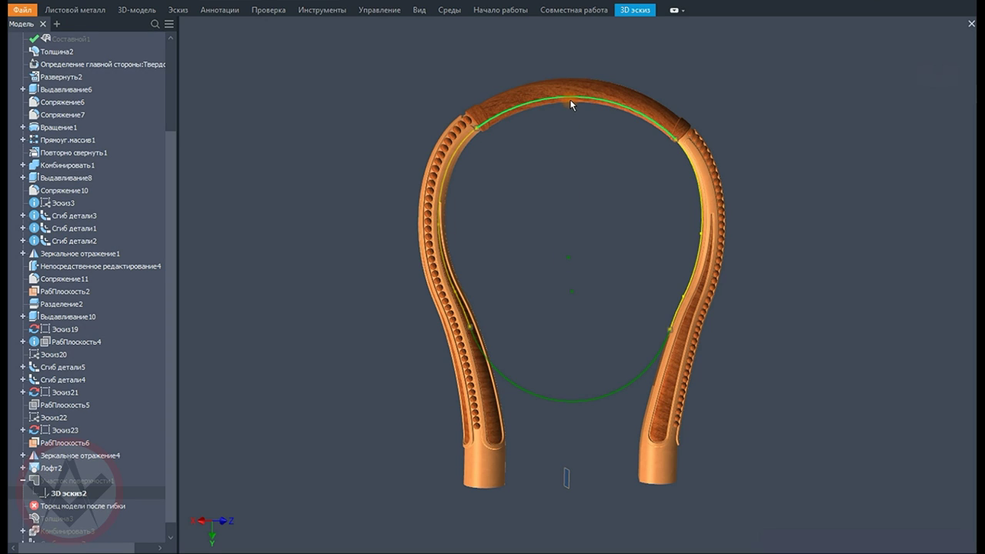
Finish the 3D sketch and thicken the surface patch into a solid pad with Толщина3
{"action": "double_click", "coordinate": [120, 479]}
{"action": "middle_click_drag", "start_coordinate": [565, 517], "coordinate": [587, 363], "text": "shift"}
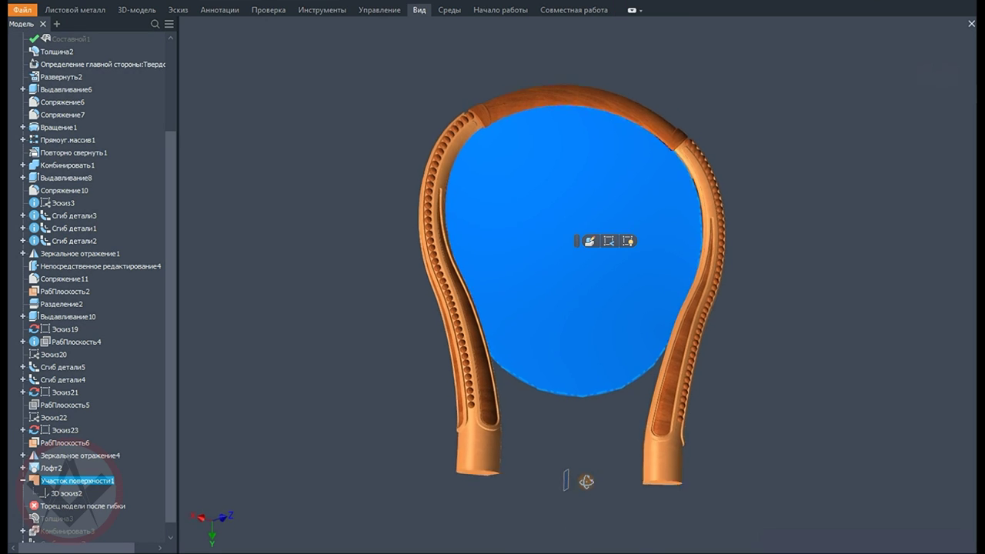
{"action": "scroll", "coordinate": [588, 360], "scroll_direction": "up", "scroll_amount": 3}
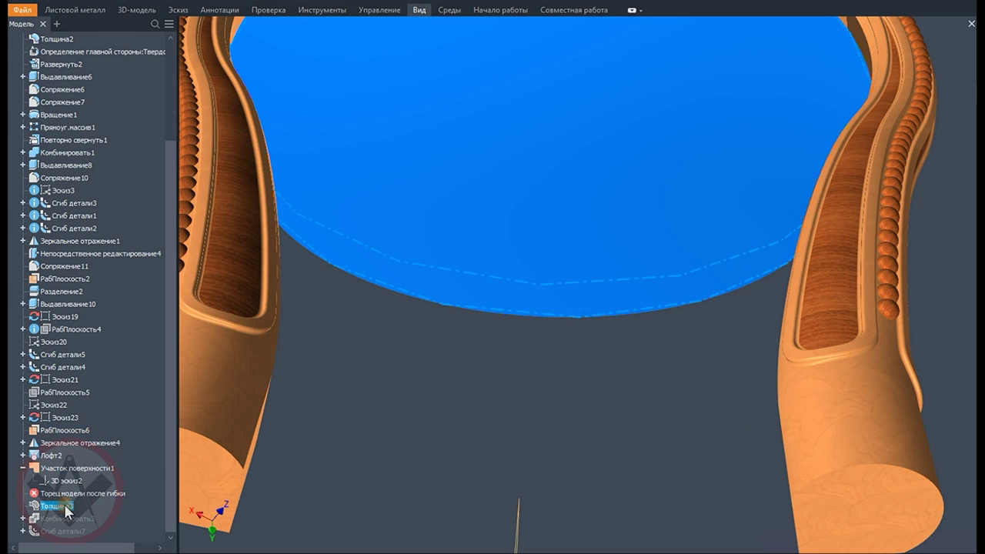
{"action": "left_click", "coordinate": [36, 275]}
Merge the pad with the frame using Комбинировать3
{"action": "scroll", "coordinate": [452, 399], "scroll_direction": "down", "scroll_amount": 4}
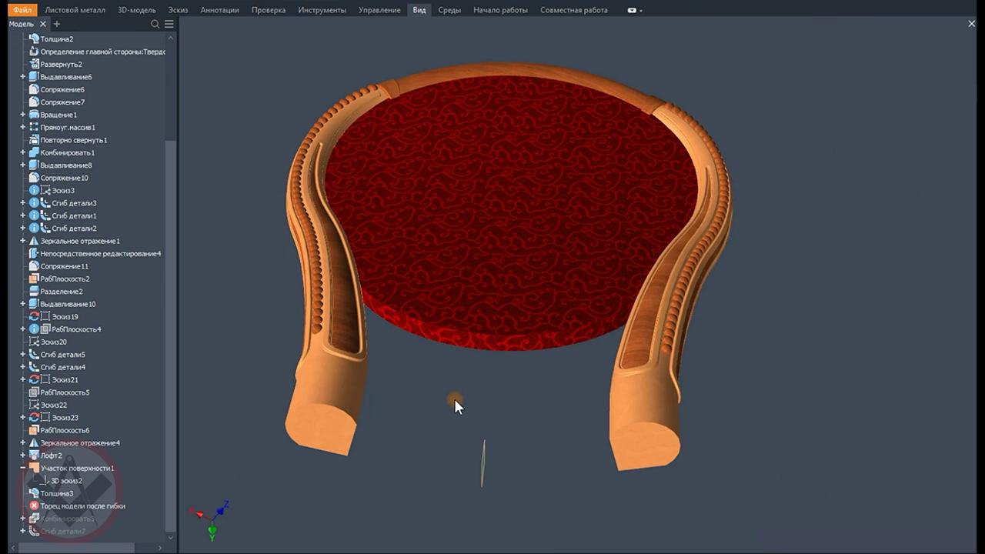
{"action": "middle_click_drag", "start_coordinate": [455, 402], "coordinate": [514, 384], "text": "shift"}
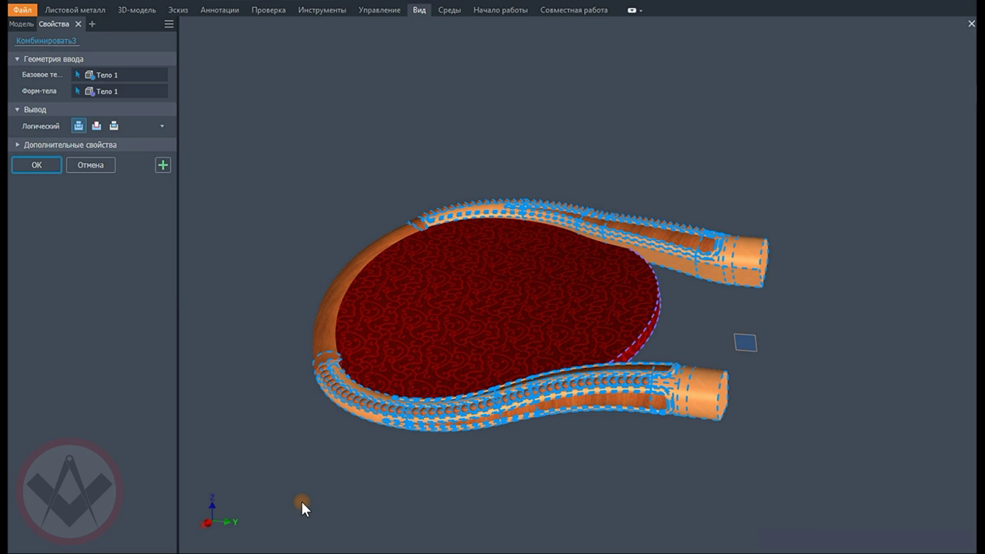
{"action": "key", "text": "Return"}
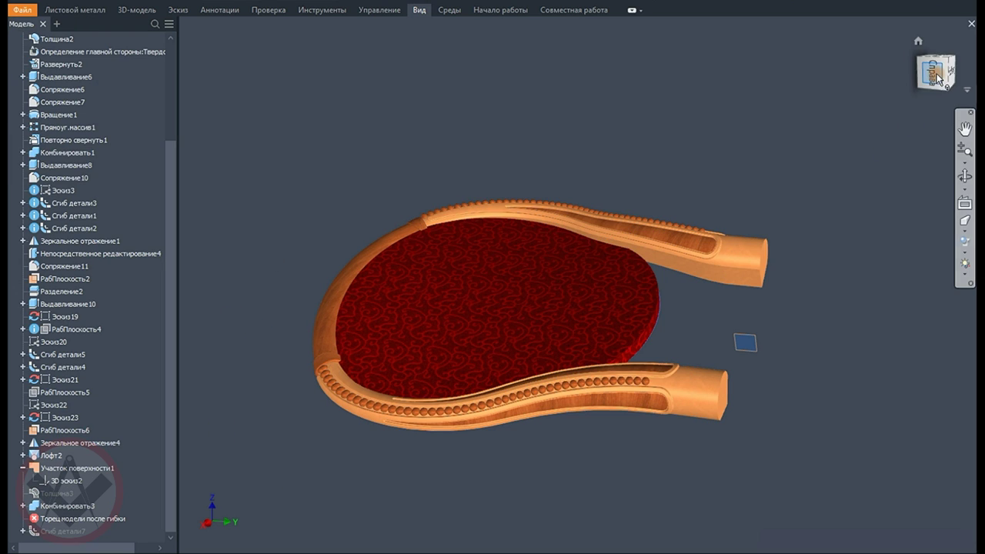
Bend the backrest backward with Сгиб детали7 at 300 mm, 25°
{"action": "left_click_drag", "start_coordinate": [934, 73], "coordinate": [888, 264]}
{"action": "left_click", "coordinate": [966, 176]}
{"action": "left_click_drag", "start_coordinate": [590, 499], "coordinate": [593, 428]}
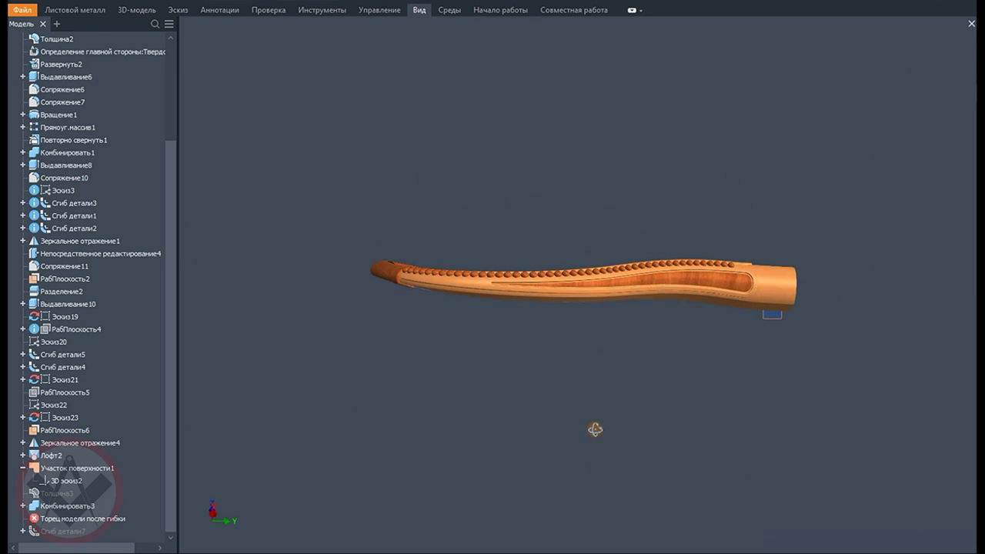
{"action": "left_click", "coordinate": [73, 531]}
{"action": "double_click", "coordinate": [72, 531]}
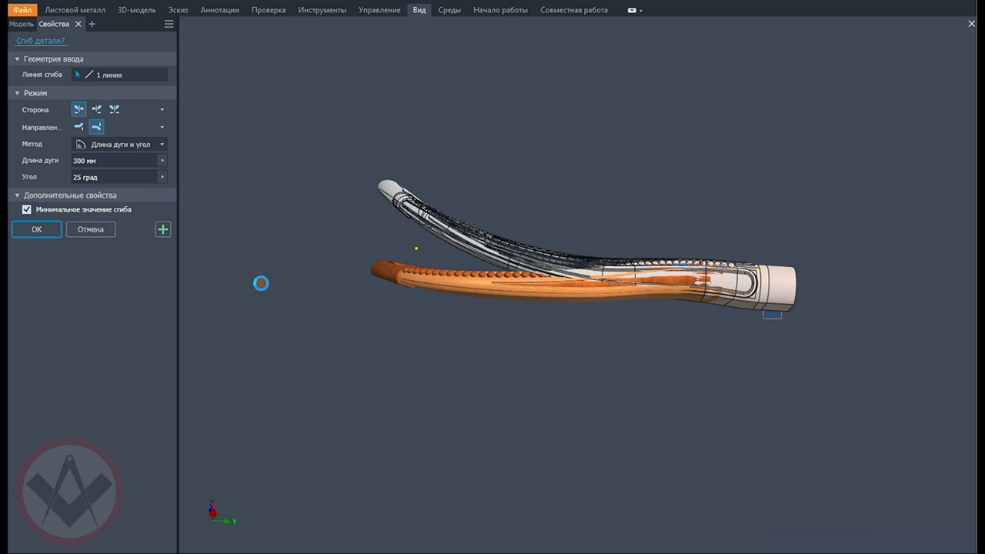
{"action": "mouse_move", "coordinate": [261, 280]}
{"action": "left_mouse_down"}
{"action": "mouse_move", "coordinate": [546, 264]}
{"action": "mouse_move", "coordinate": [519, 283]}
{"action": "mouse_move", "coordinate": [875, 275]}
{"action": "left_mouse_up"}
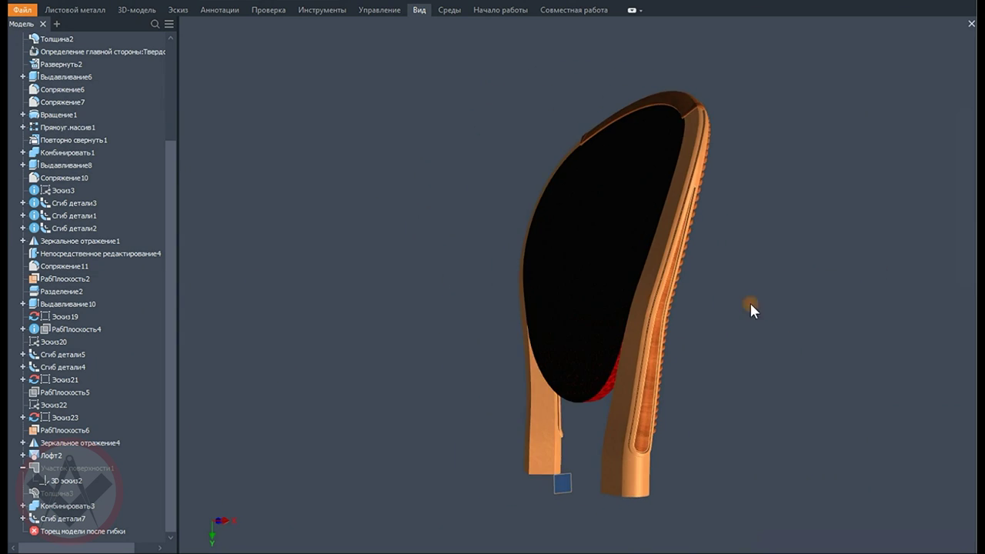